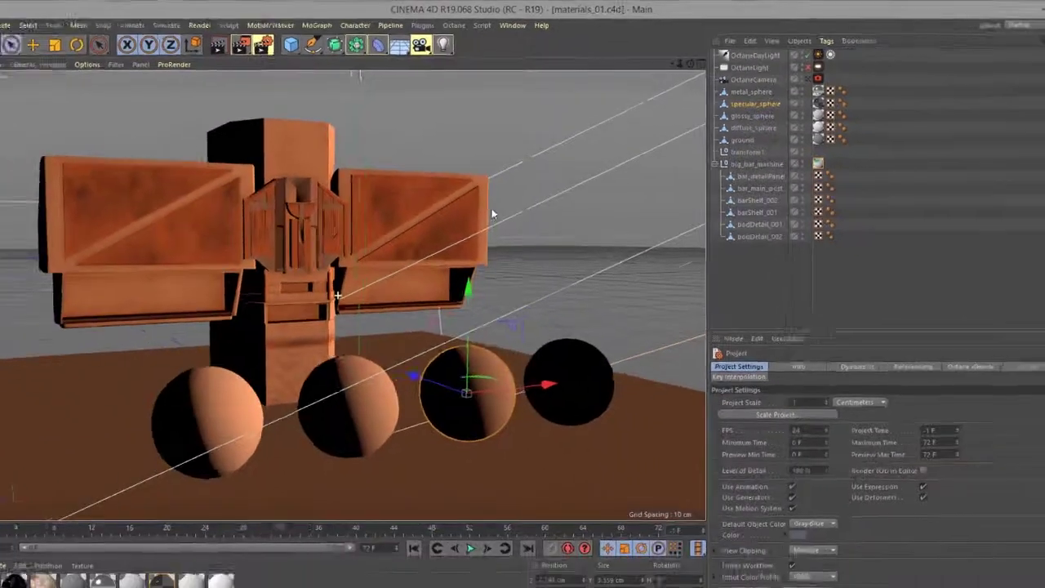
Open the Octane Live Viewer, place it over the viewport and start rendering the scene.
mouse_move(493, 214)
alt+mouse_down()
mouse_move(491, 232)
mouse_move(494, 199)
alt+mouse_up()
click(462, 23)
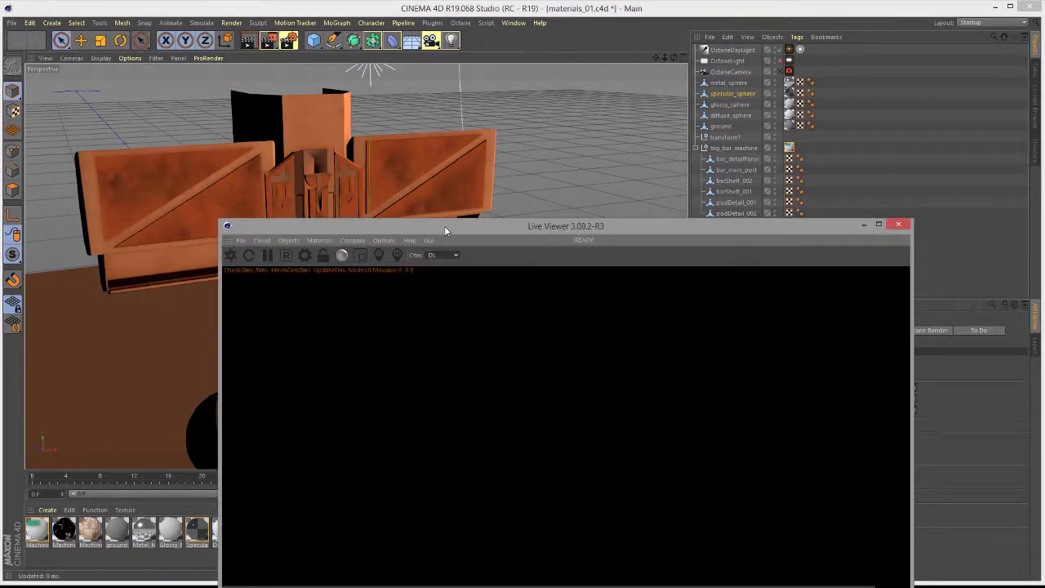
drag(444, 226, 216, 35)
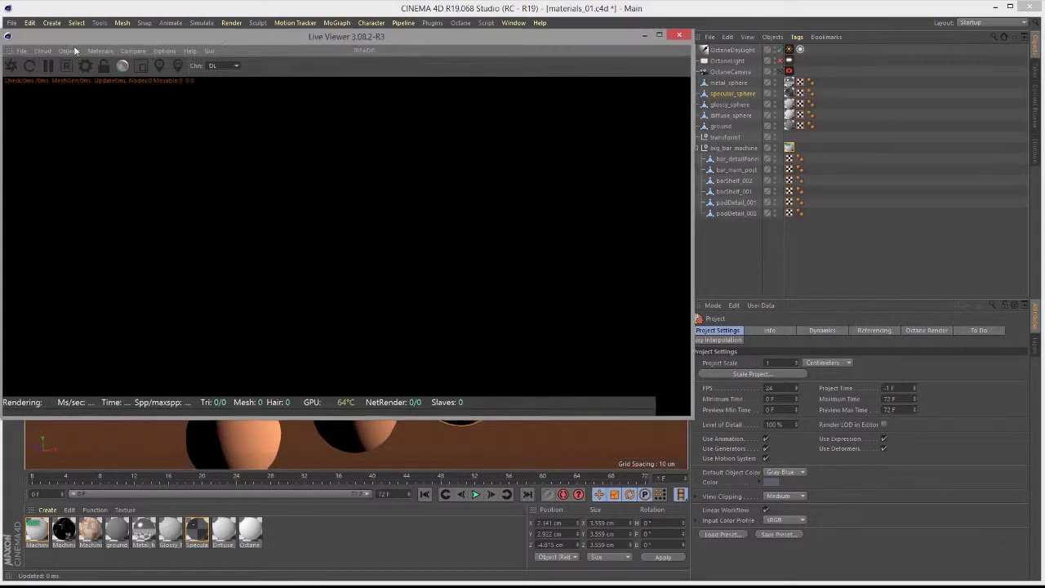
click(11, 66)
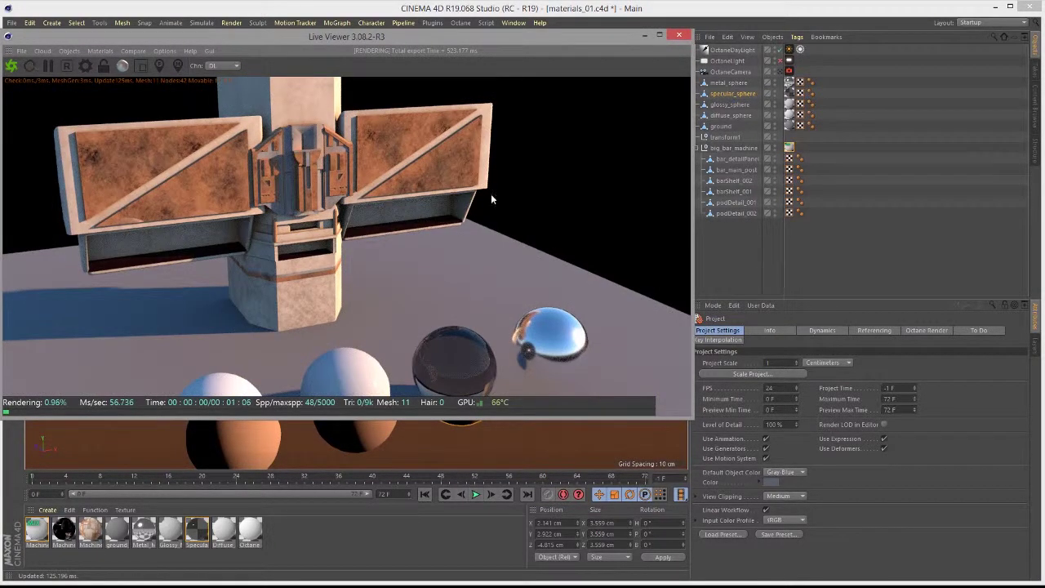
Examine the machine and the row of material spheres in the live render, closing in on the metal sphere.
scroll(505, 214, down, 5)
drag(500, 215, 507, 216)
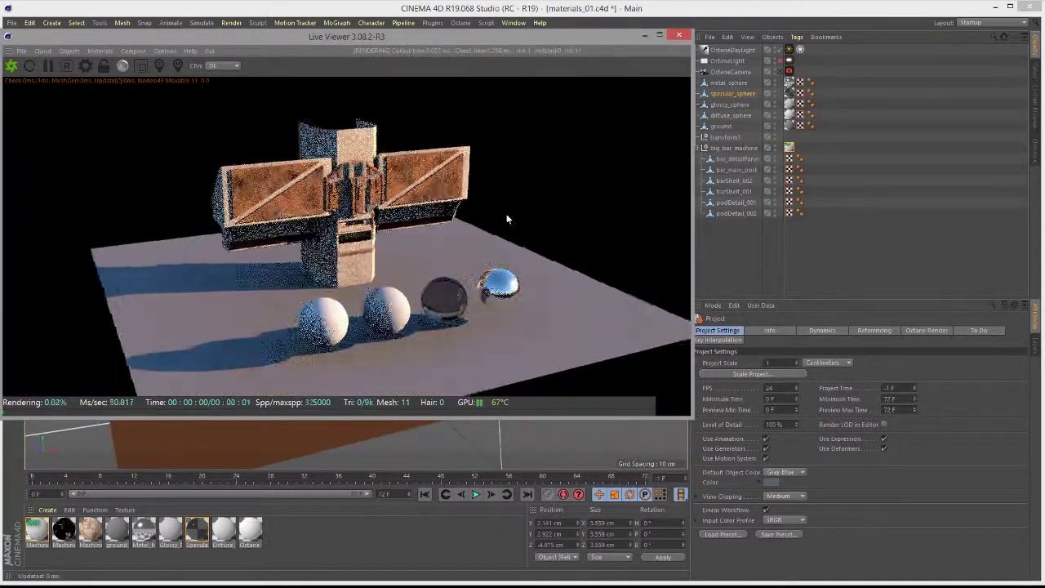
scroll(506, 219, up, 5)
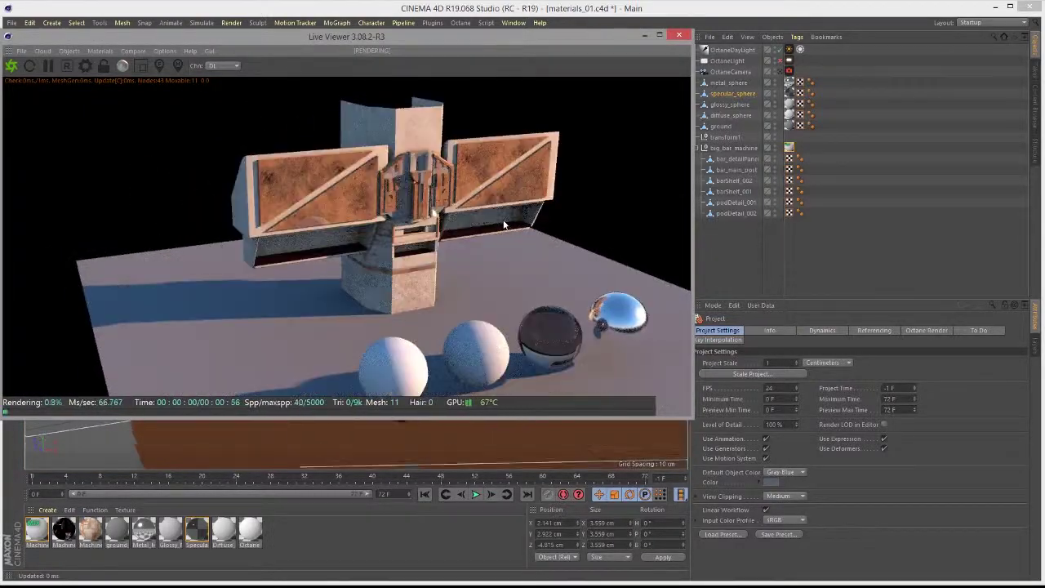
right_drag(504, 224, 437, 206)
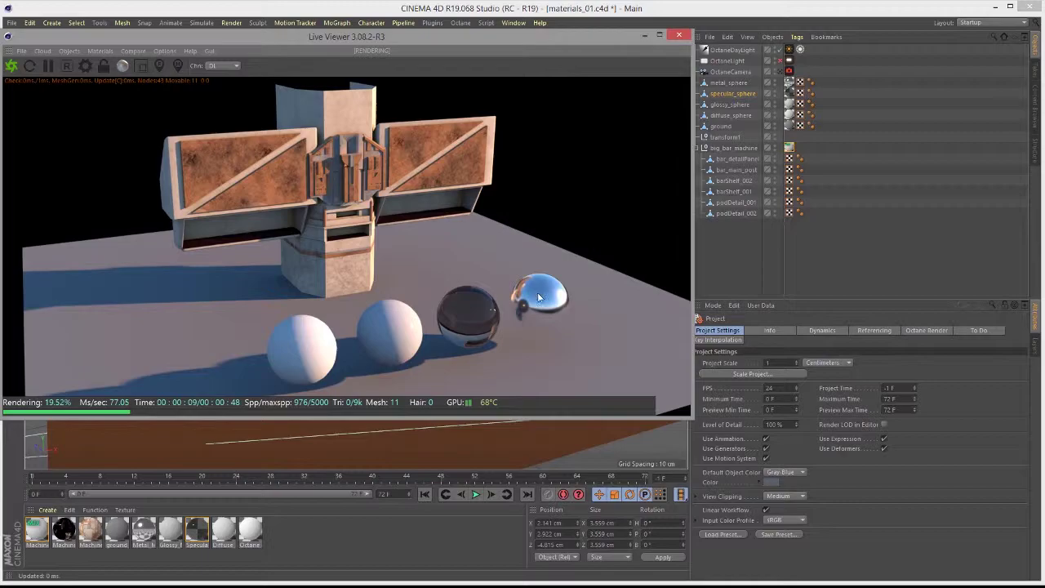
drag(536, 304, 498, 301)
middle_drag(499, 300, 425, 257)
right_drag(425, 258, 655, 351)
drag(655, 356, 343, 205)
Open the Octane Node Editor beside the live render, load the Metal_MTL material into it and enlarge the editor window.
click(99, 51)
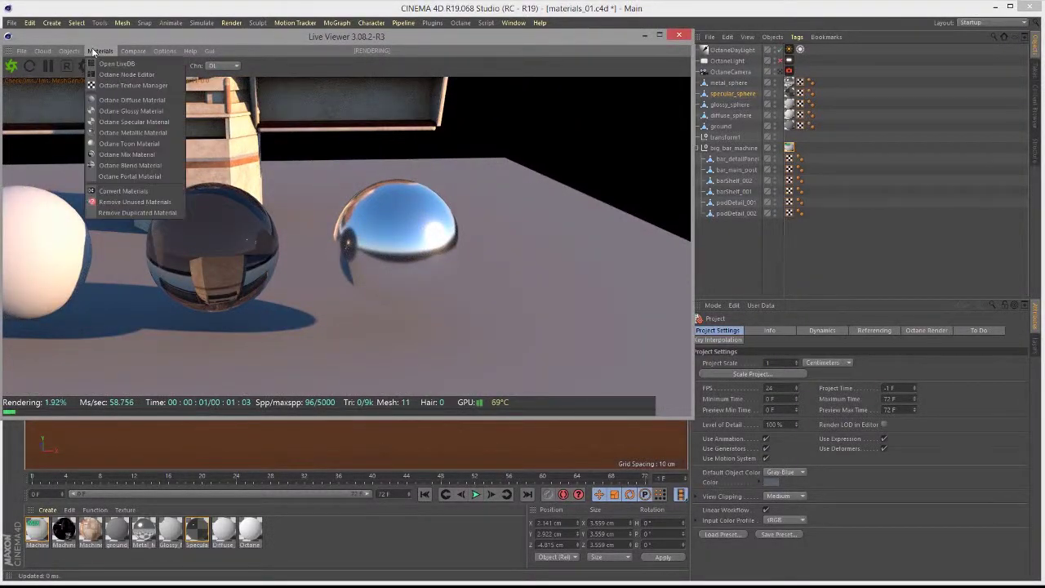
click(146, 74)
drag(482, 231, 806, 55)
click(144, 531)
middle_drag(675, 202, 722, 359)
mouse_move(663, 291)
middle_down()
mouse_move(684, 312)
mouse_move(677, 284)
middle_up()
scroll(742, 317, up, 2)
scroll(741, 319, up, 1)
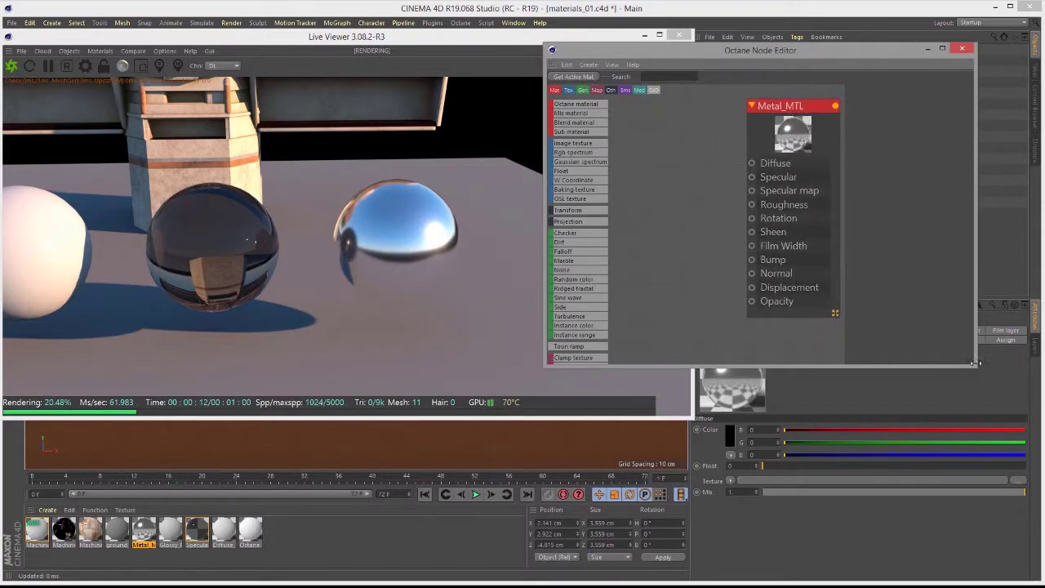
drag(974, 367, 1037, 418)
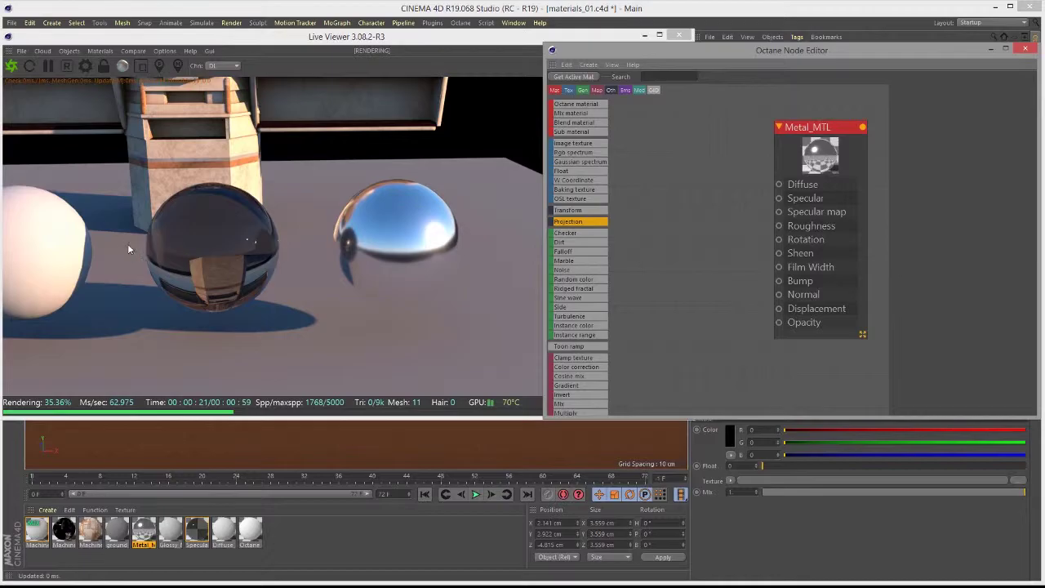
Reposition the Metal_MTL node in the graph and choose Metallic as its material type in the basic properties.
drag(188, 251, 266, 241)
drag(379, 230, 245, 244)
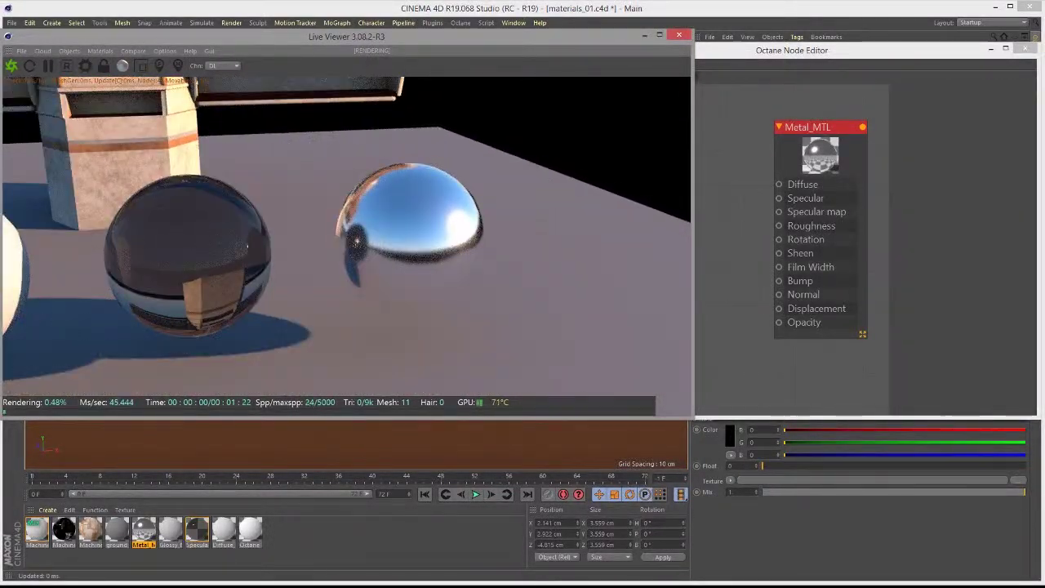
click(811, 126)
drag(804, 127, 648, 104)
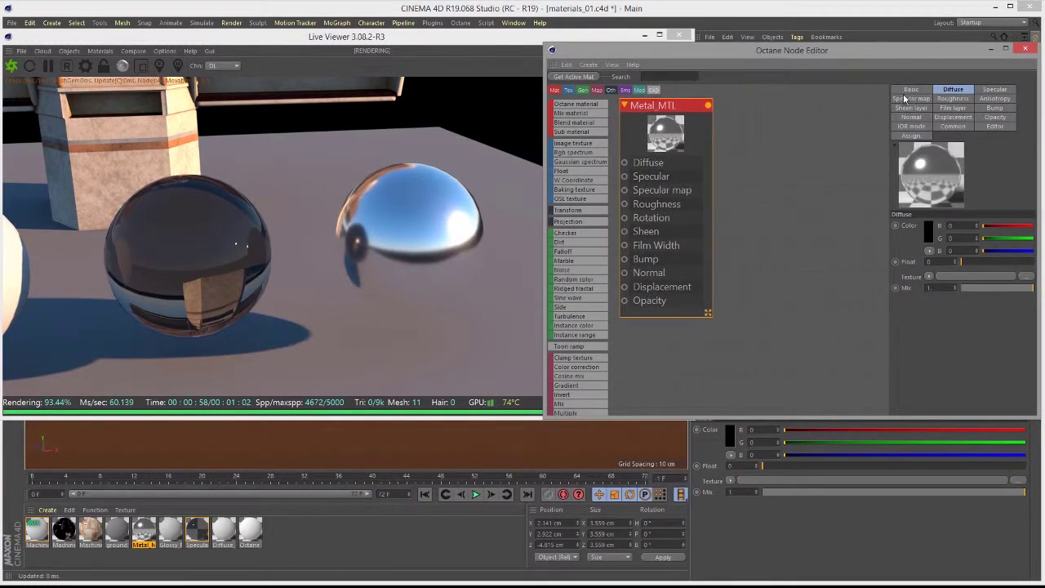
click(908, 90)
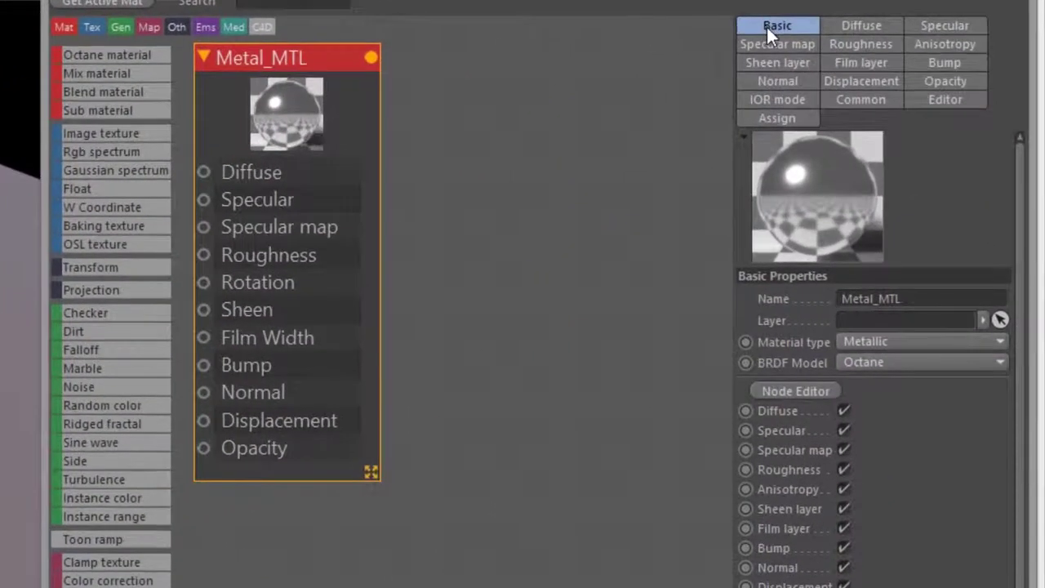
click(869, 342)
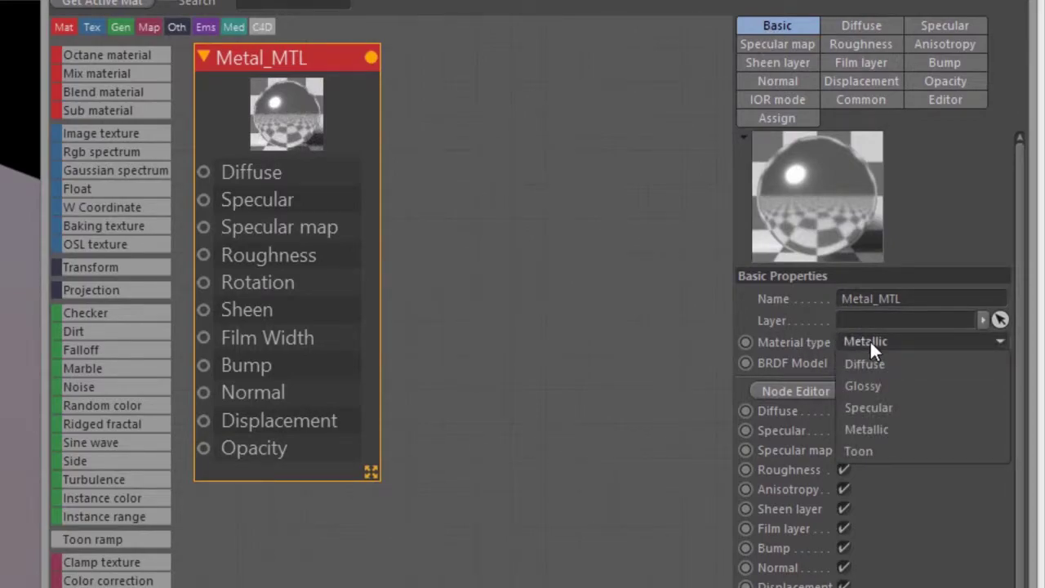
click(882, 427)
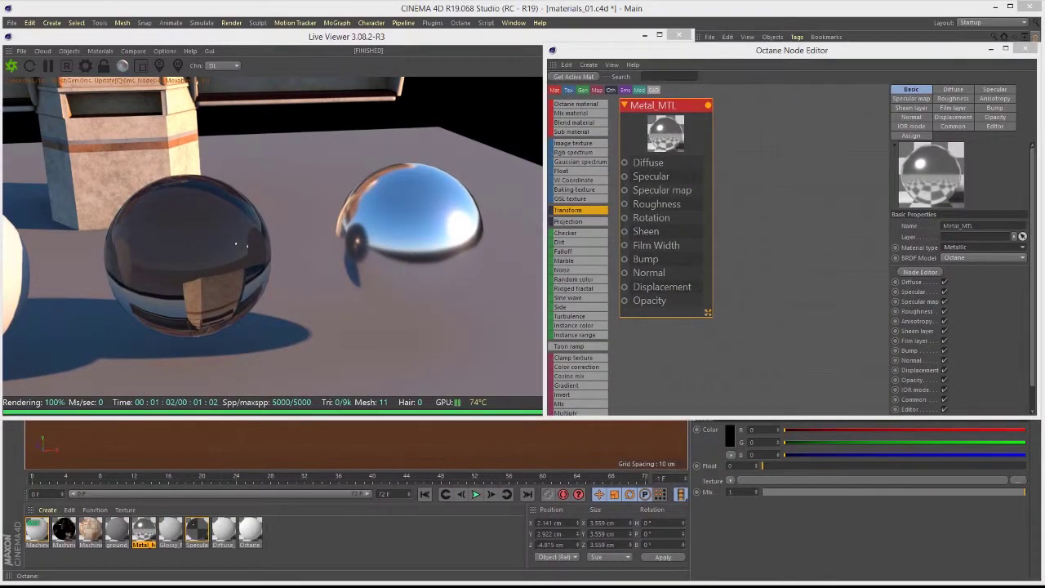
Set the diffuse color of Metal_MTL to a light green with R 0.391304, G 0.815217 and B 0.228261.
click(952, 89)
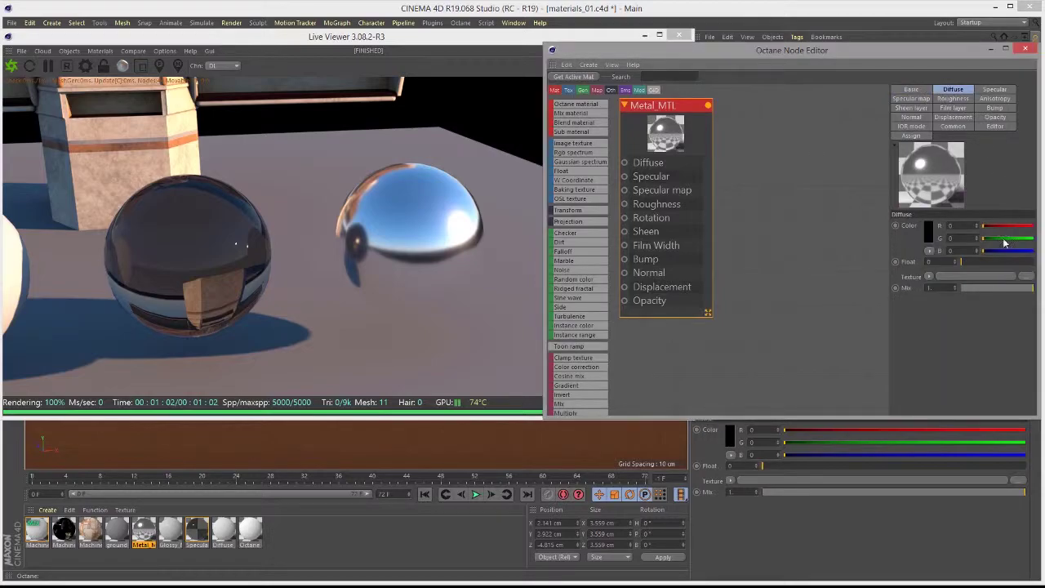
drag(986, 225, 993, 254)
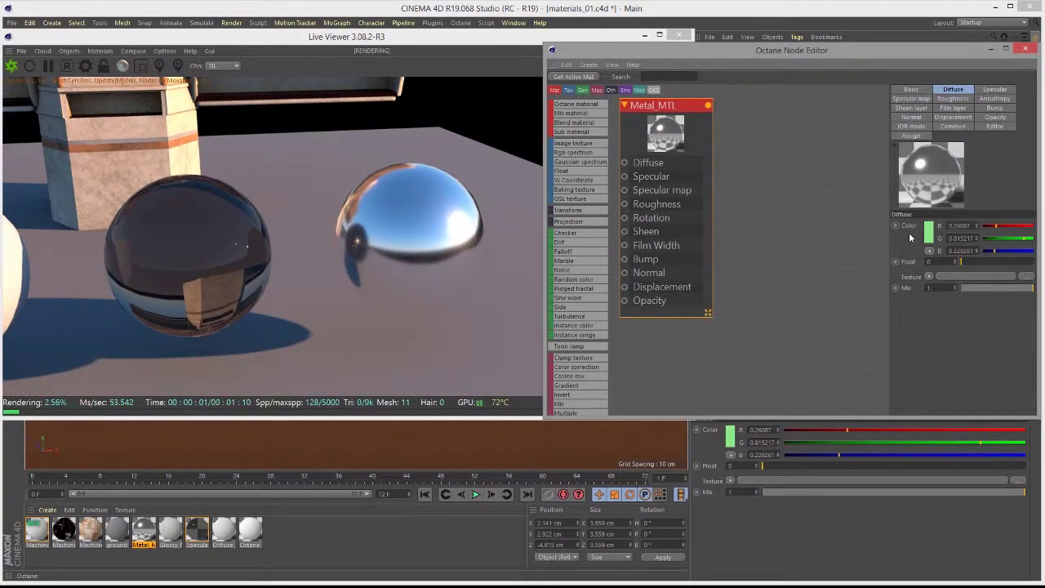
drag(1006, 227, 1011, 233)
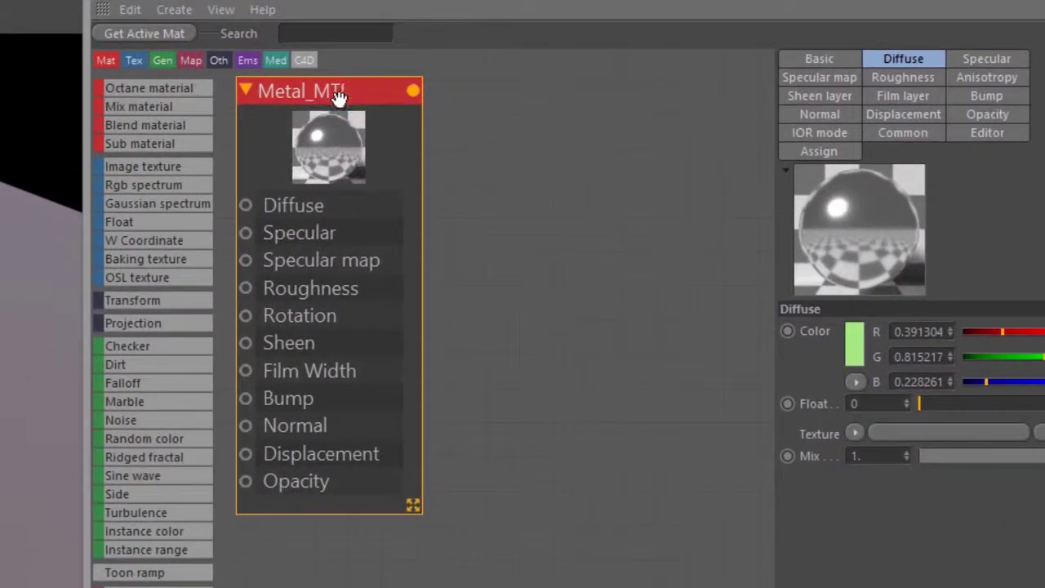
Make room beside the Metal_MTL node, add a Checker texture node and connect it to the Specular map input.
drag(670, 106, 807, 102)
drag(625, 84, 627, 86)
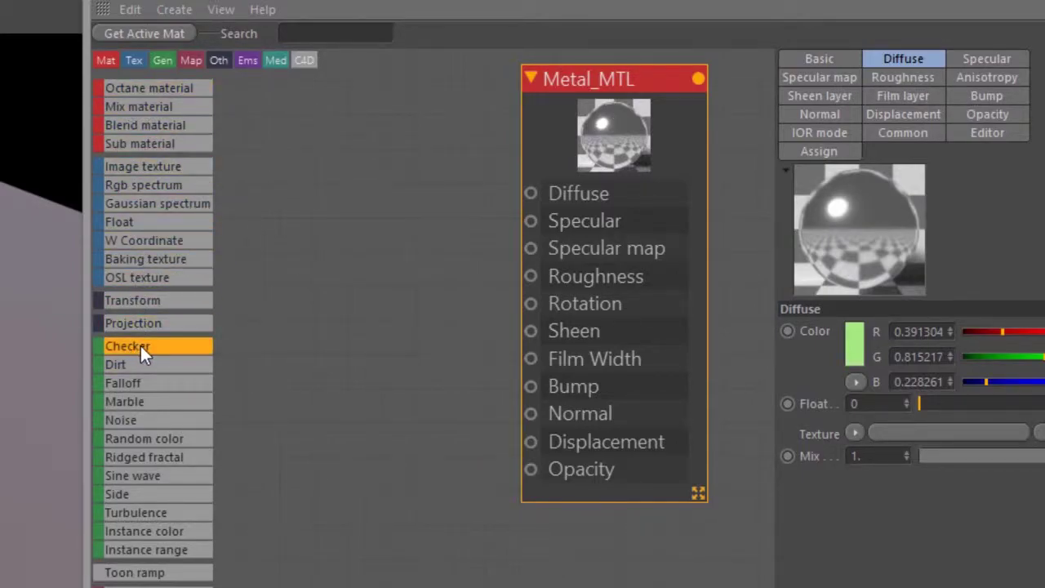
drag(401, 389, 280, 196)
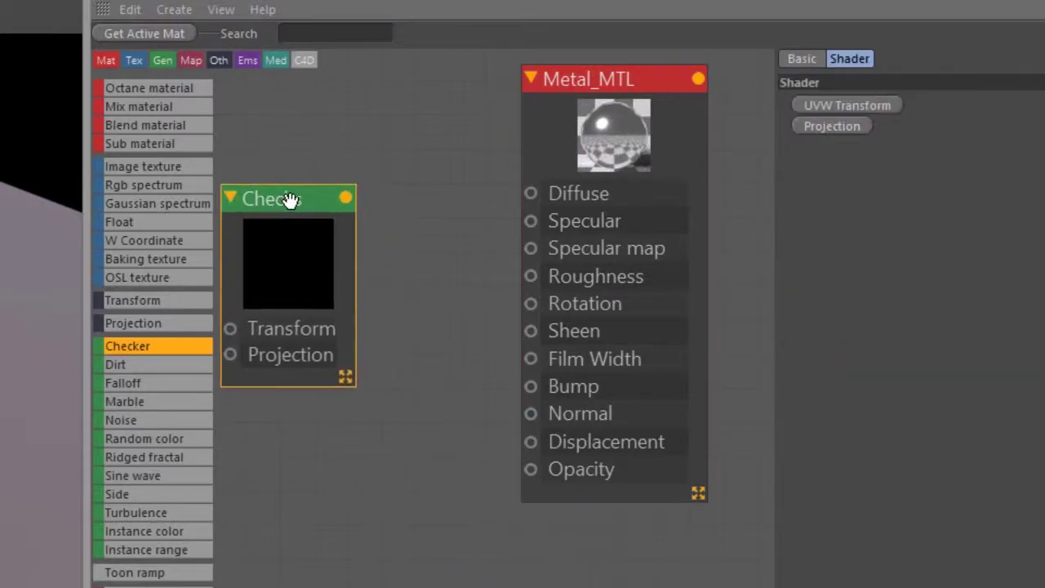
drag(346, 197, 531, 248)
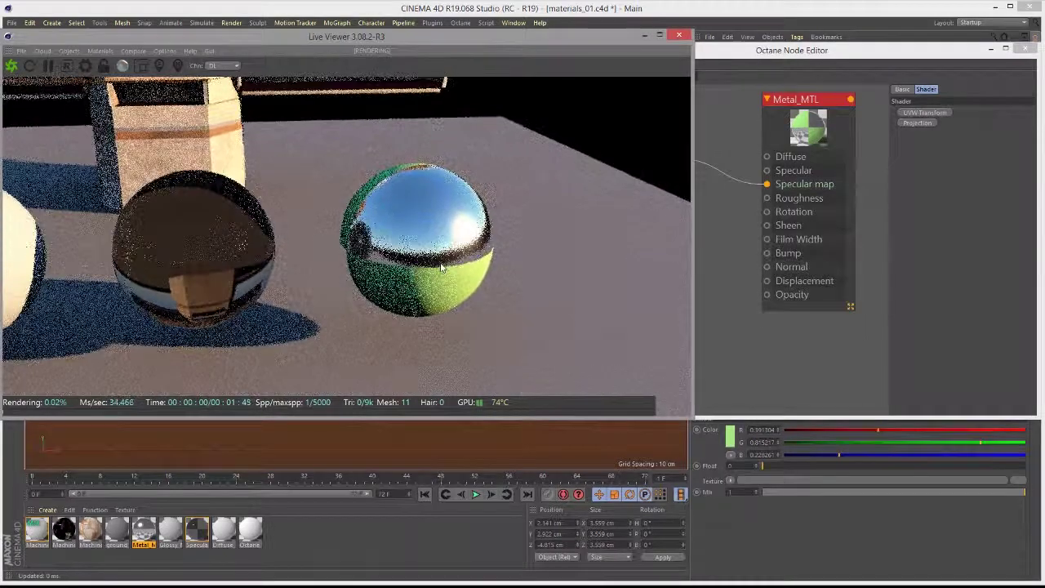
mouse_move(345, 270)
mouse_down()
mouse_move(266, 265)
mouse_move(331, 268)
mouse_up()
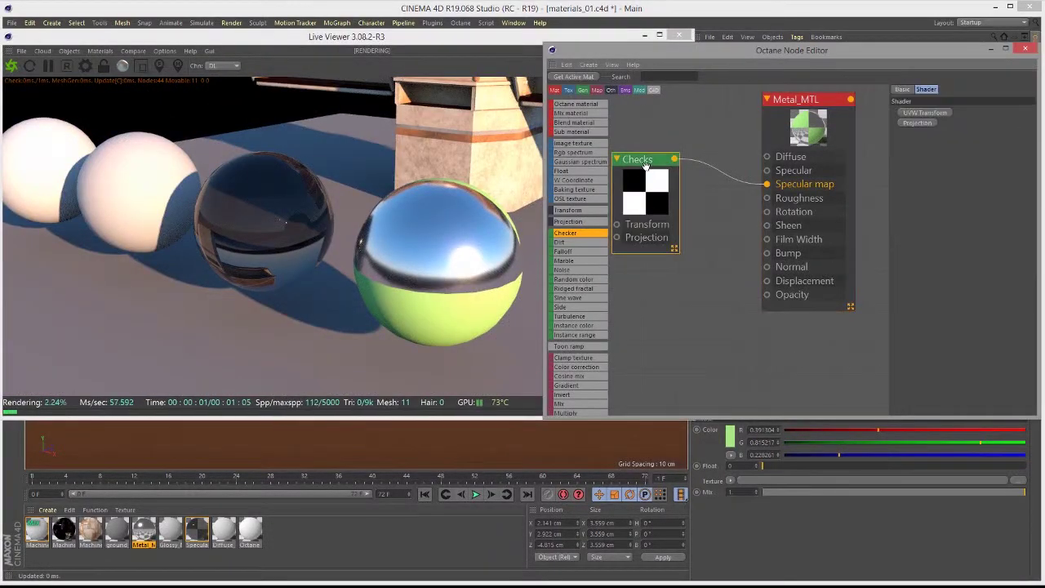
Add a UVW transform to the checker texture and scale it uniformly to about 0.075.
drag(648, 161, 695, 161)
click(924, 113)
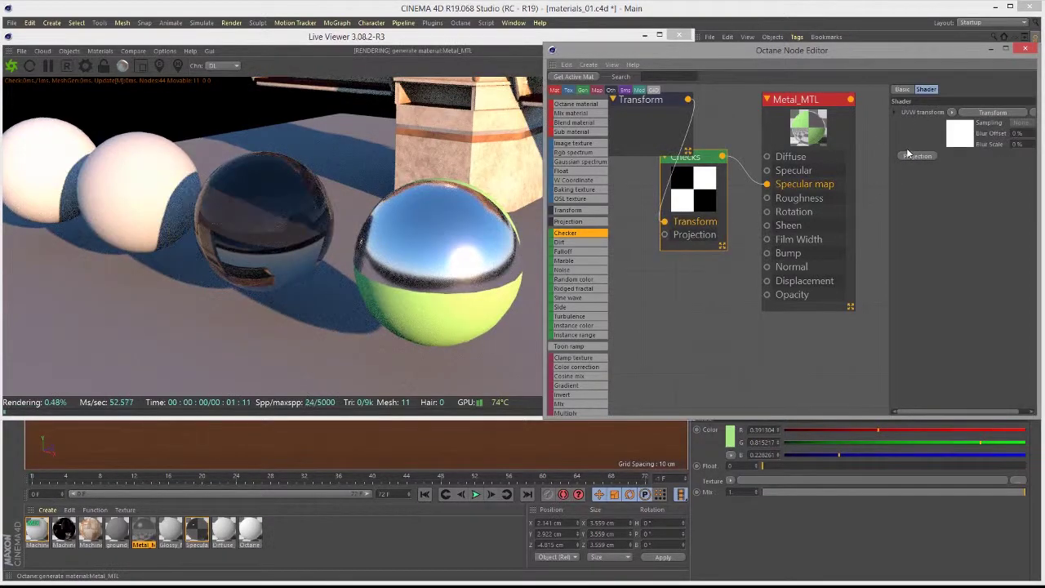
drag(632, 99, 622, 272)
drag(1002, 202, 992, 202)
drag(467, 244, 490, 204)
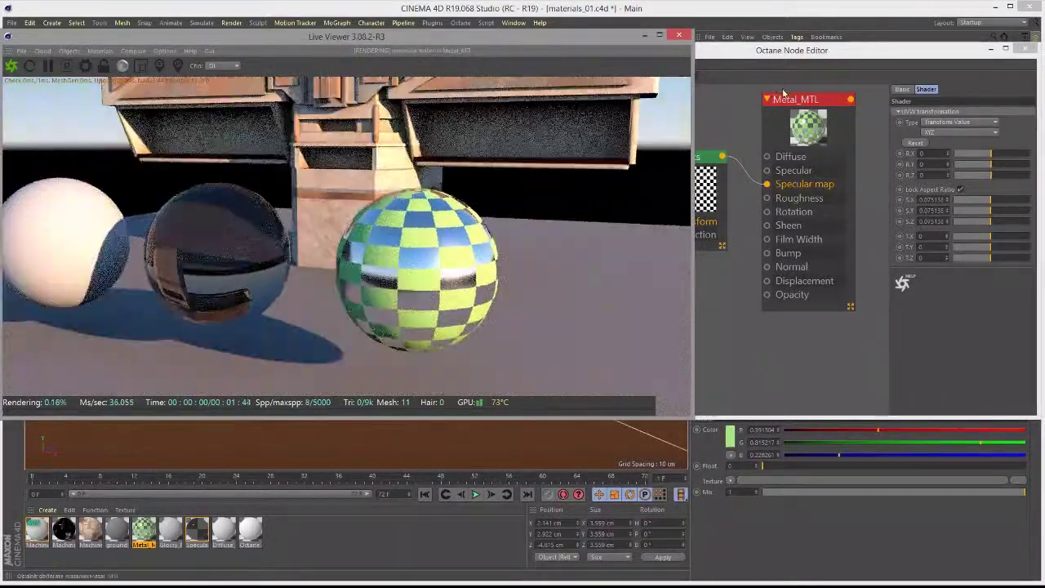
Shift the live render window aside, disconnect the checker texture from the Specular map input and move its node out of the way.
click(782, 96)
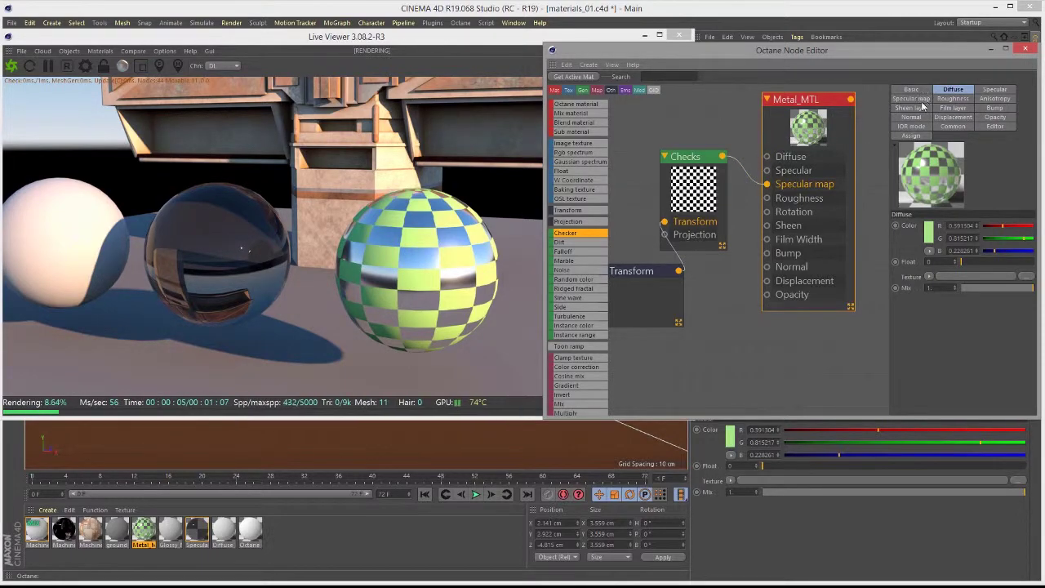
click(560, 211)
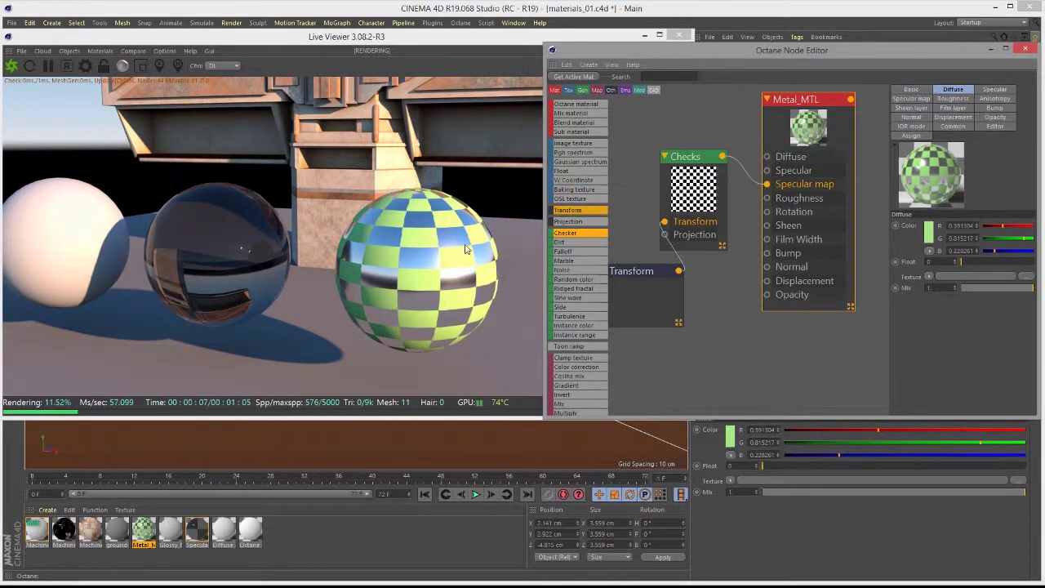
click(465, 245)
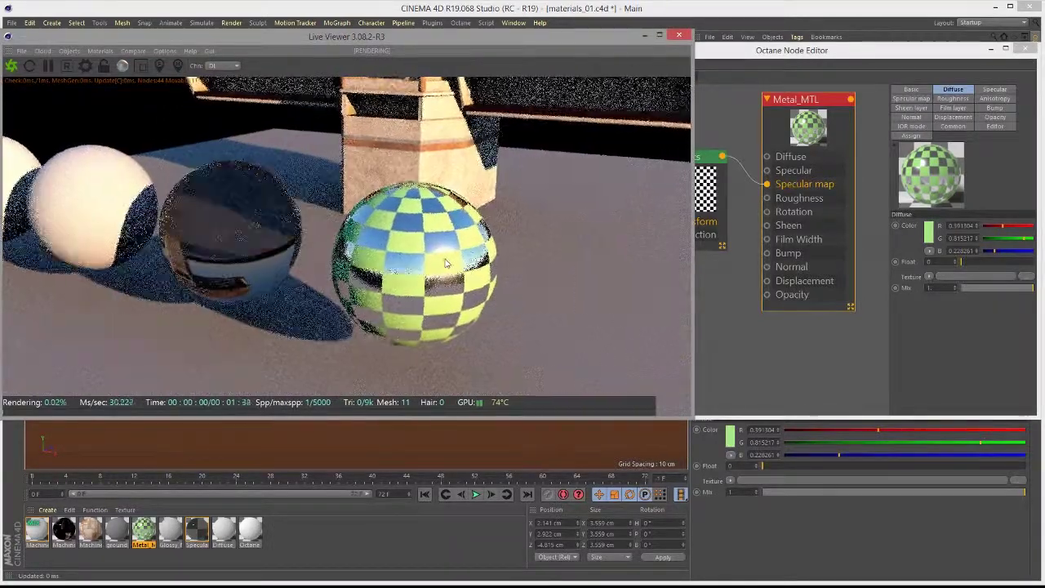
right_drag(435, 262, 501, 267)
middle_drag(447, 263, 423, 240)
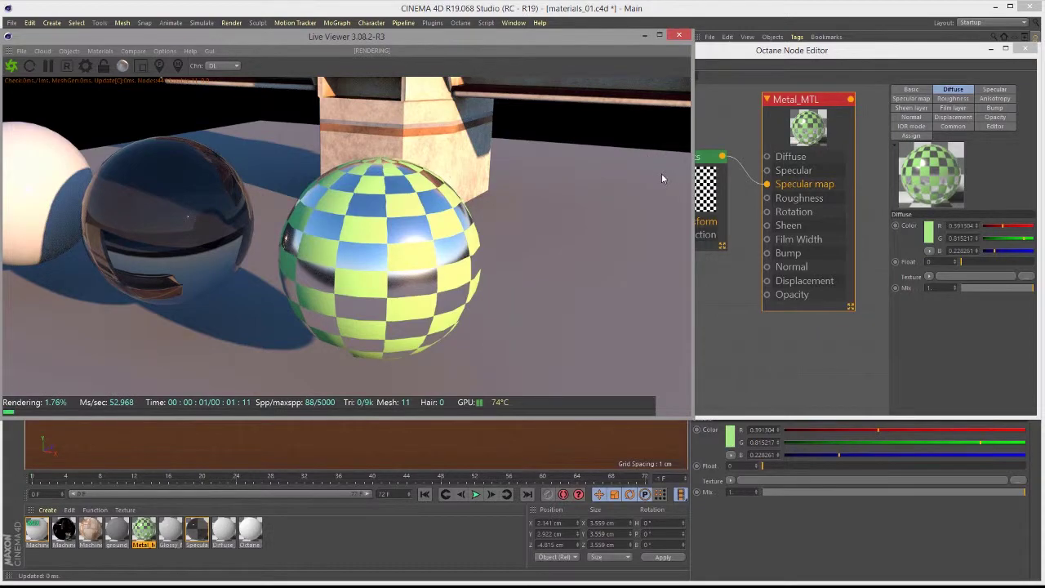
drag(592, 38, 471, 48)
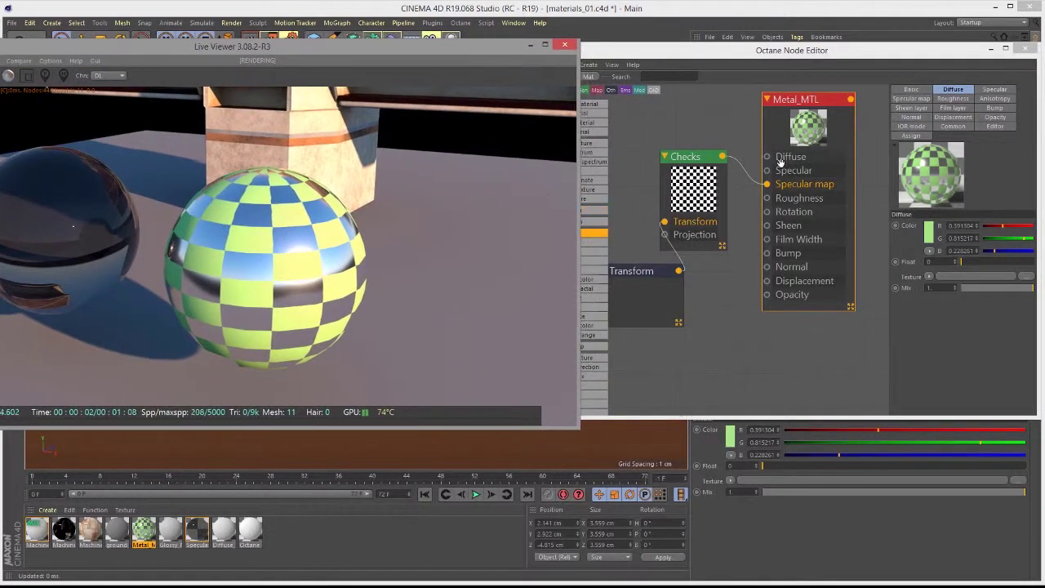
drag(768, 185, 737, 216)
drag(708, 162, 737, 361)
Set the specular color of Metal_MTL to a pale gold with R 0.847826, G 0.771739 and B 0.380435.
click(807, 112)
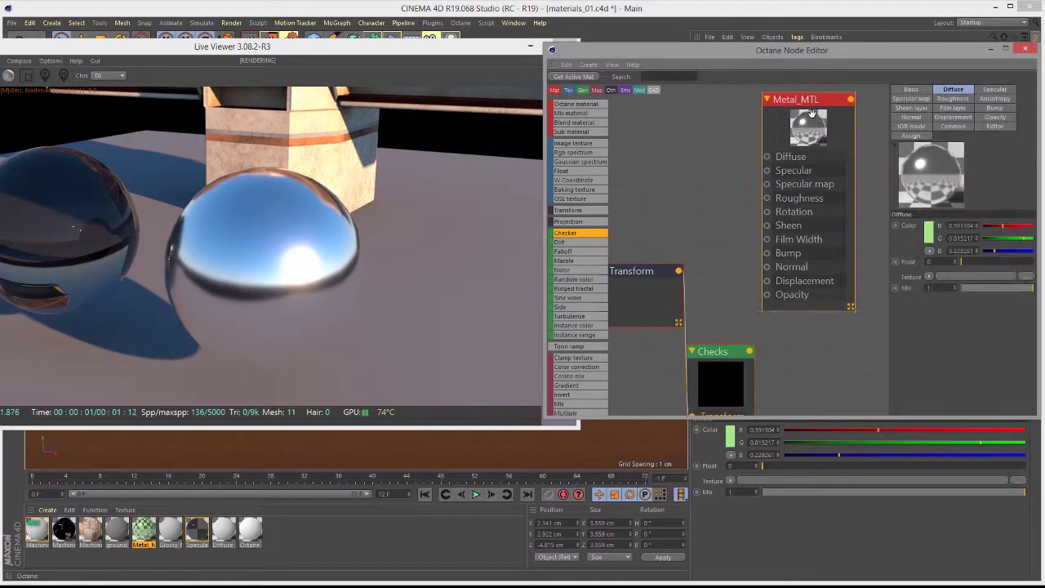
click(995, 90)
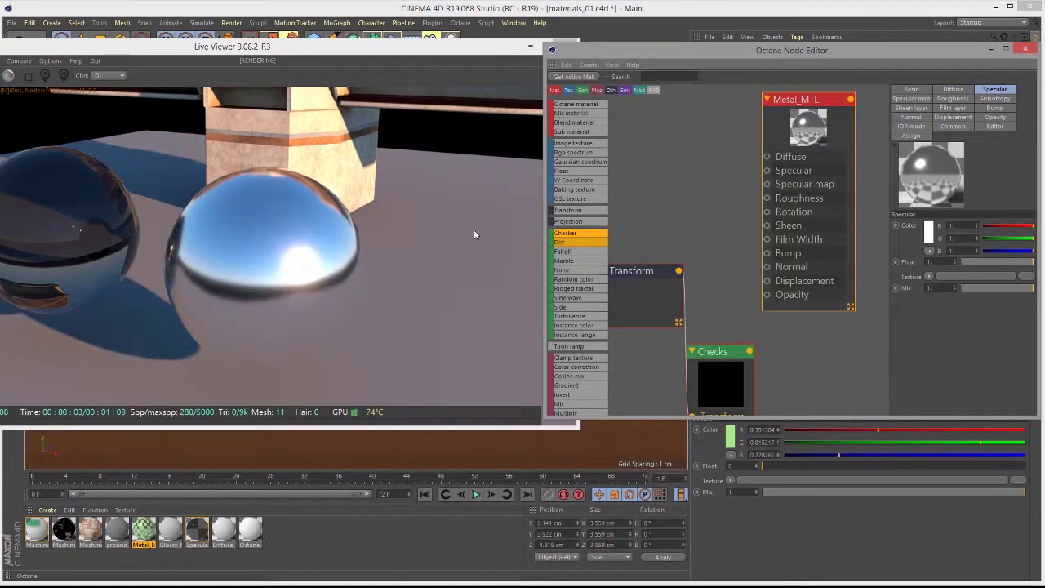
click(475, 232)
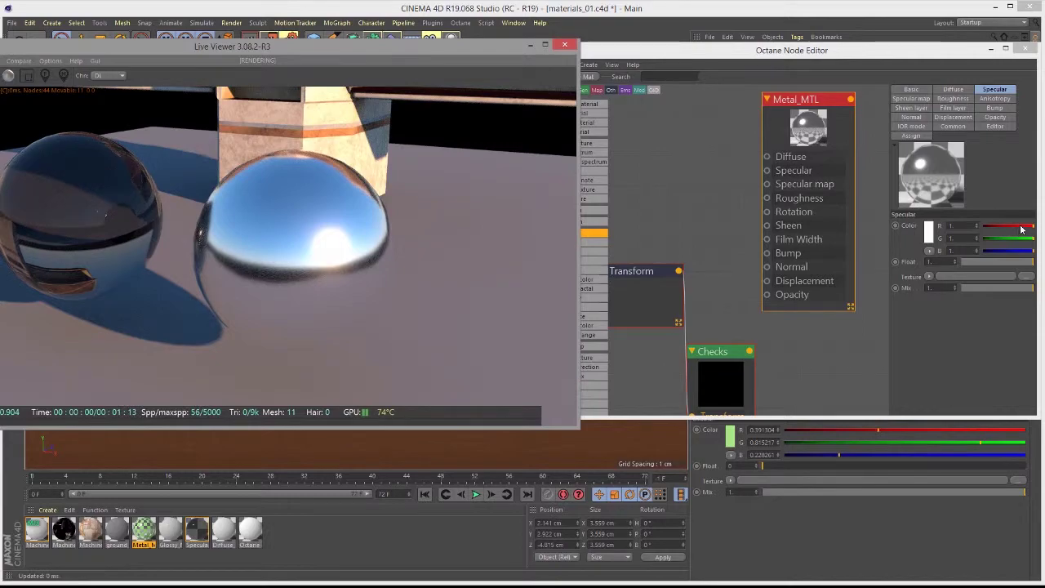
mouse_move(1033, 227)
mouse_down()
mouse_move(1004, 227)
mouse_move(1014, 248)
mouse_move(1008, 240)
mouse_move(1026, 228)
mouse_up()
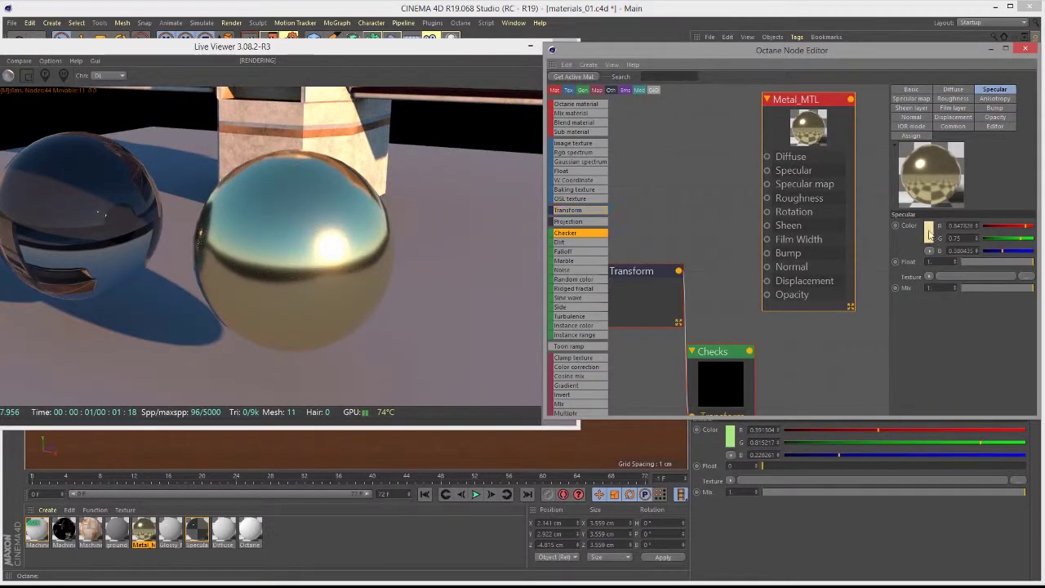
drag(1021, 240, 1022, 239)
drag(406, 258, 431, 254)
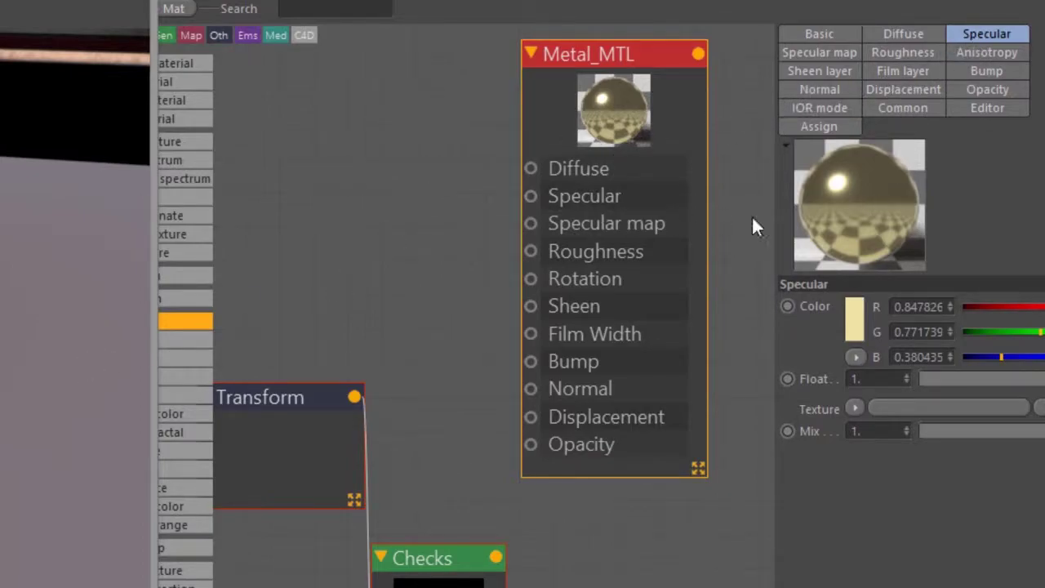
Open the IOR mode settings of Metal_MTL and choose Artistic as the metallic reflection mode.
click(826, 106)
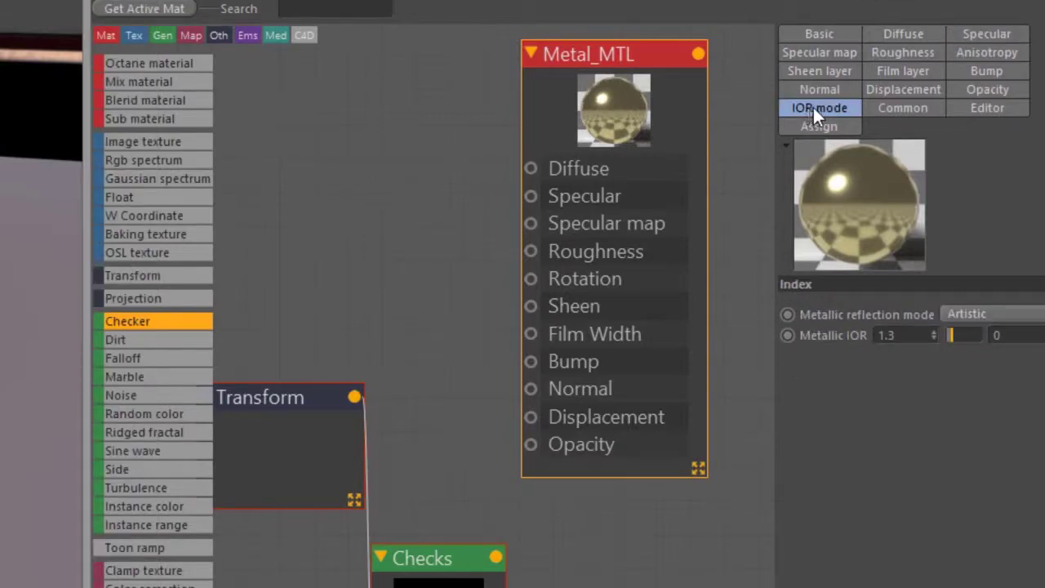
click(964, 316)
click(956, 333)
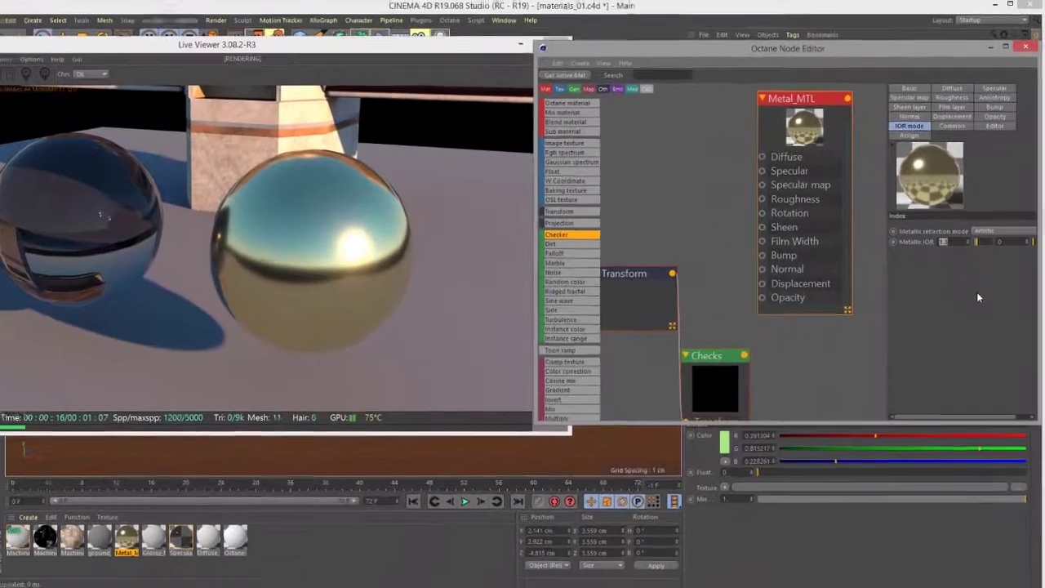
Set the Metallic IOR of Metal_MTL to 8, then lower it to 5.16129.
text(8)
key(Return)
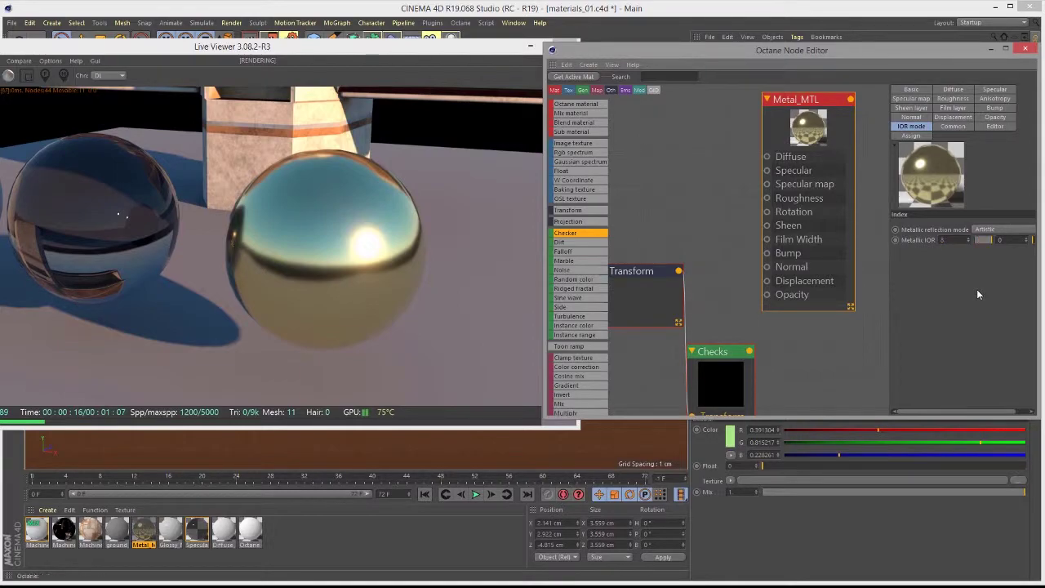
mouse_move(992, 240)
mouse_down()
mouse_move(971, 242)
mouse_move(981, 241)
mouse_up()
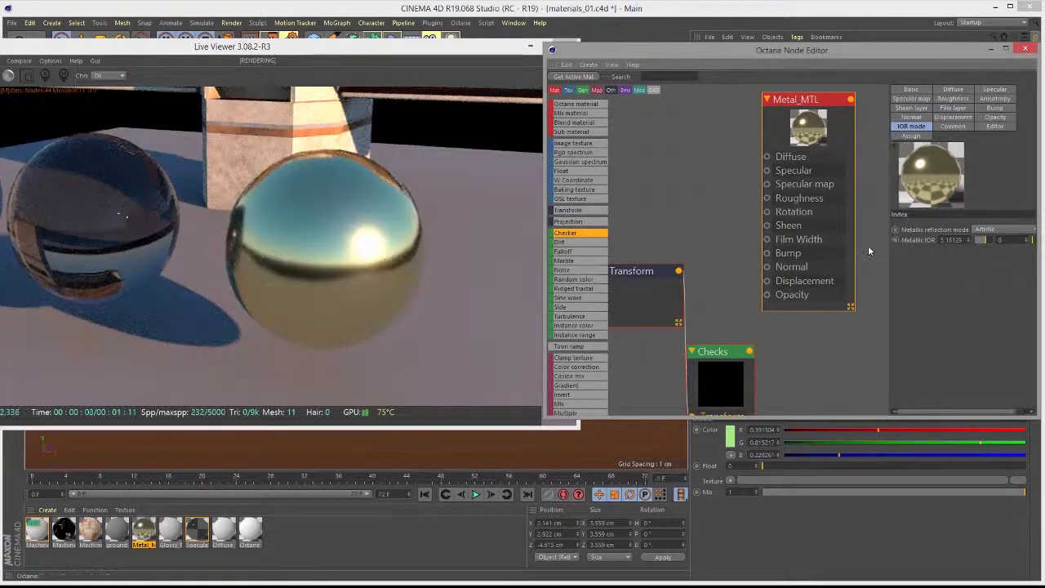
Shift the specular color of Metal_MTL to a pale green by lowering its red value to 0.619565.
click(994, 90)
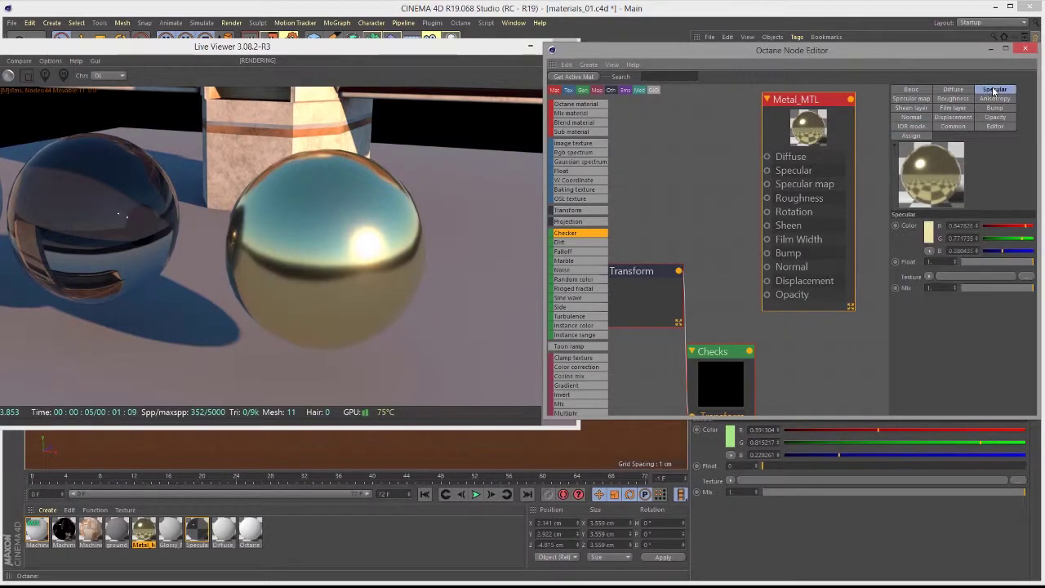
click(911, 126)
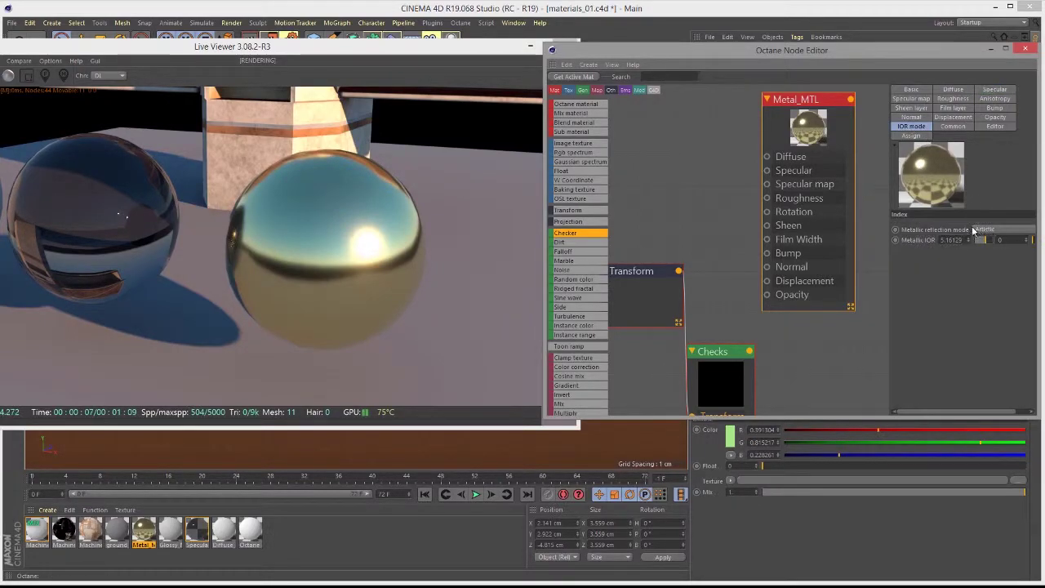
click(996, 92)
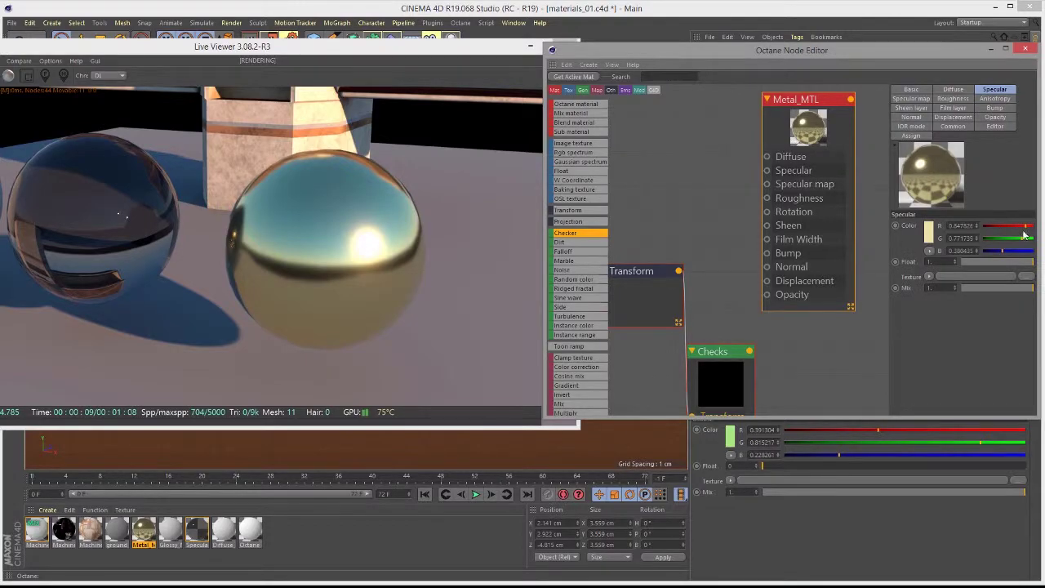
drag(1027, 226, 1014, 227)
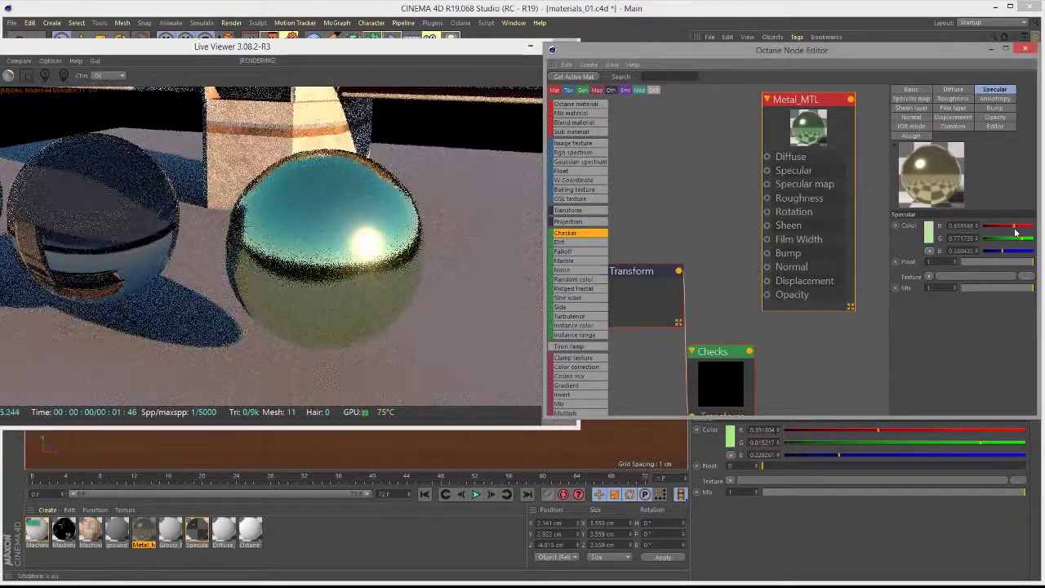
drag(1020, 241, 1020, 234)
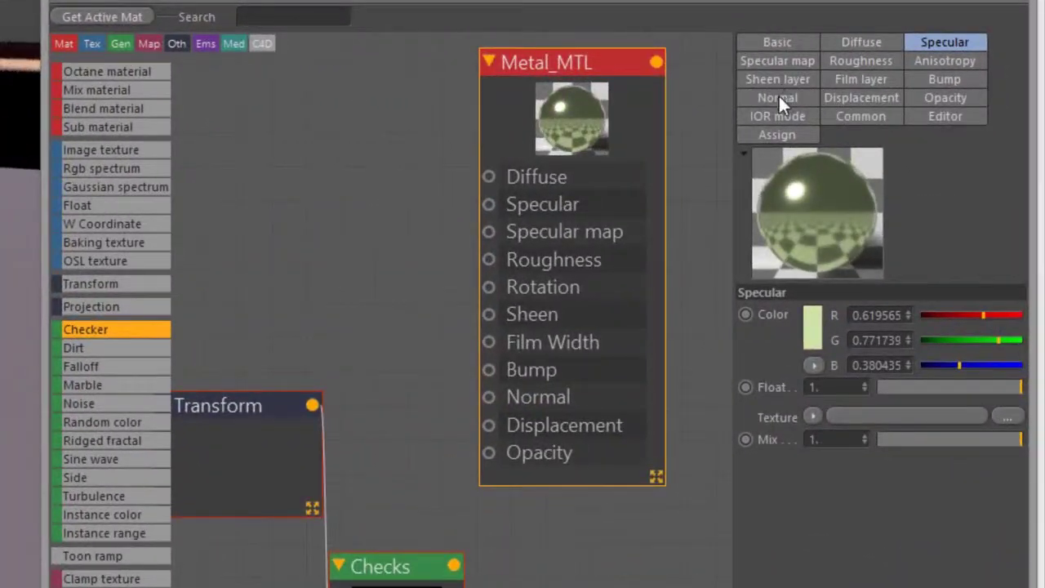
Change the metallic reflection mode of Metal_MTL to IOR + color and widen the node settings area.
click(773, 116)
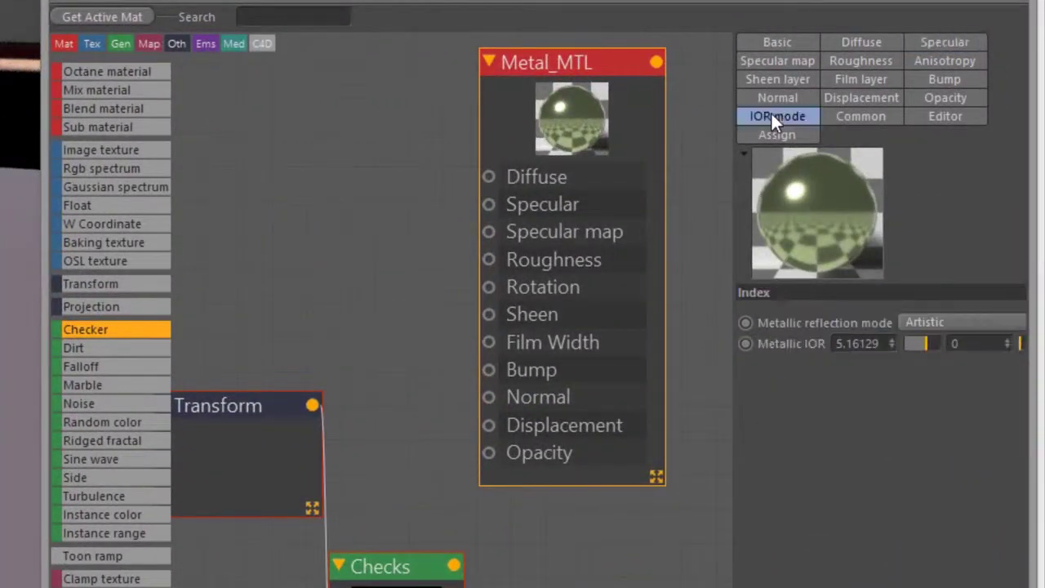
click(929, 321)
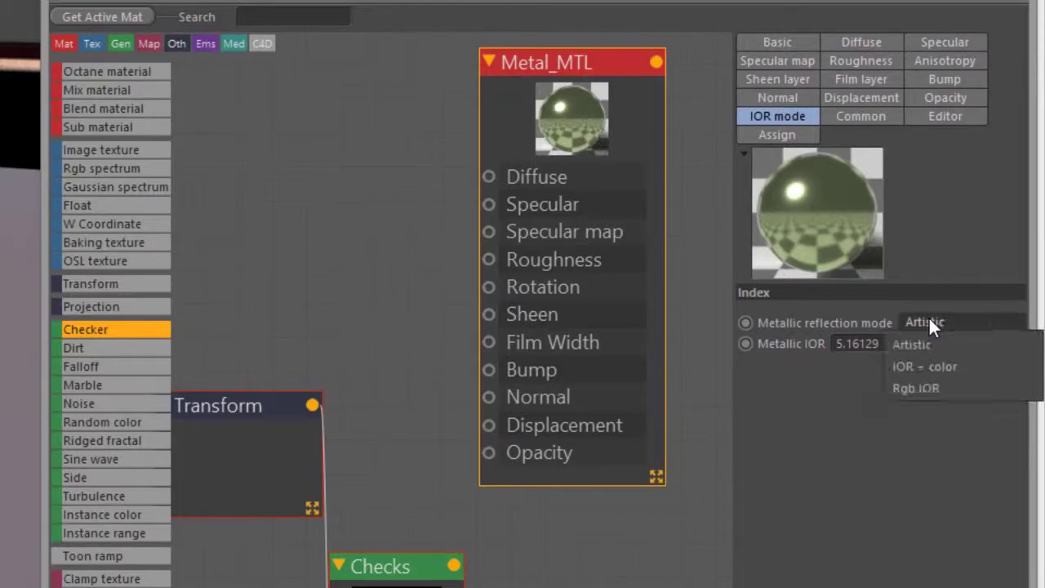
click(959, 369)
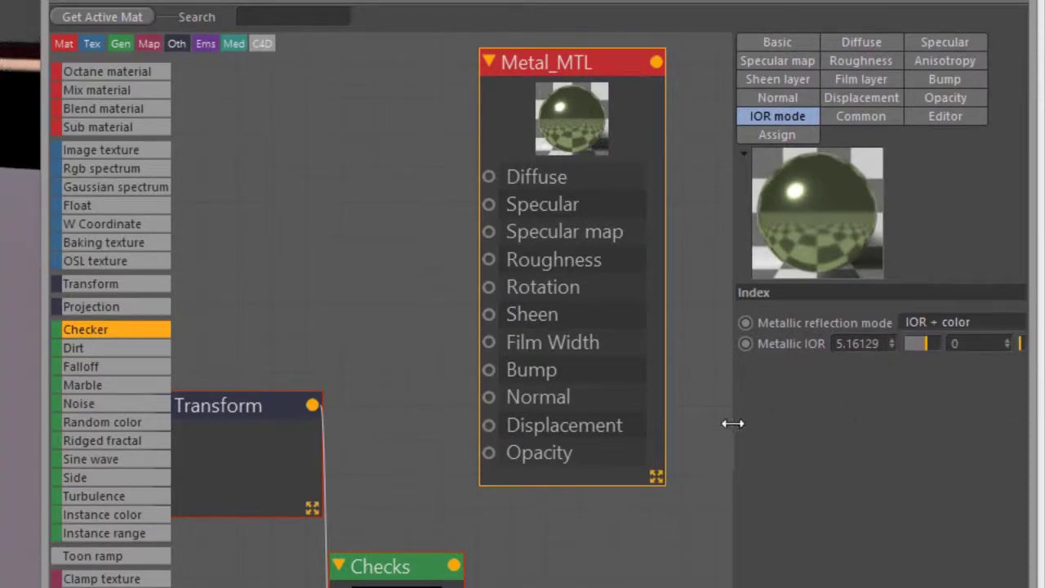
drag(733, 423, 621, 424)
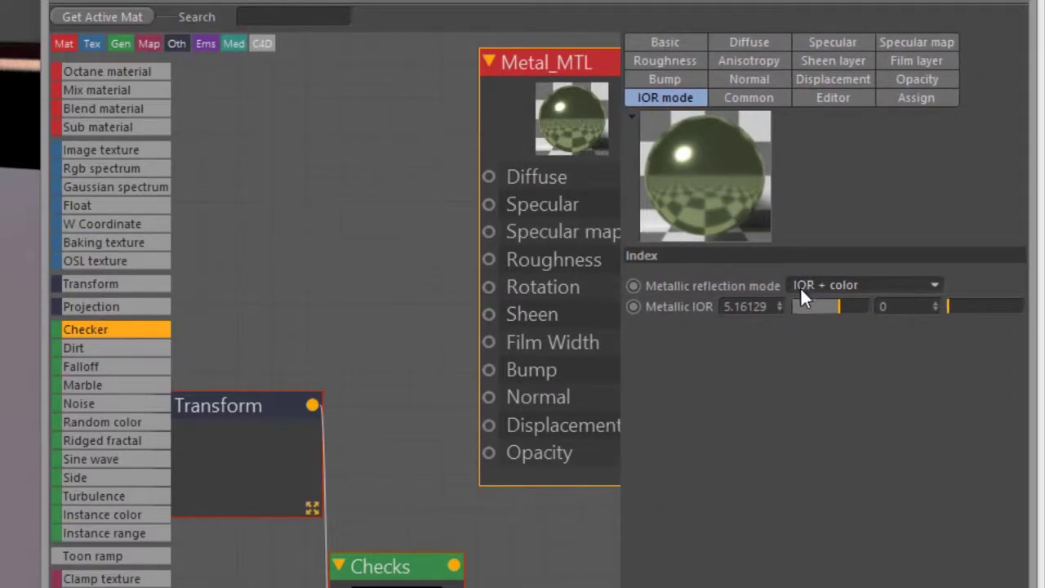
Try a first Metallic IOR value of 1.1 and inspect the sphere's reflection in the live render.
double_click(755, 307)
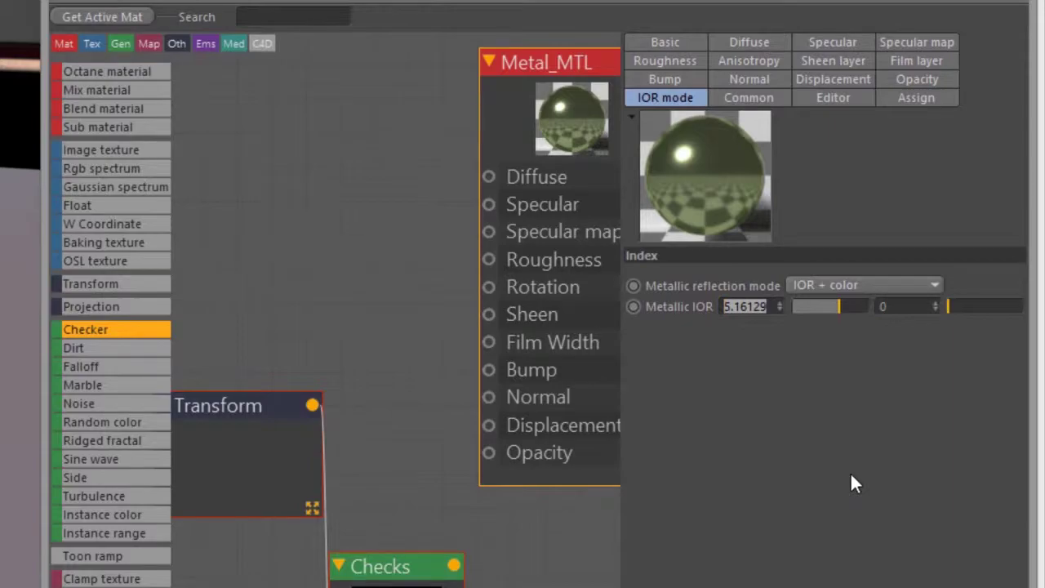
text(1.1)
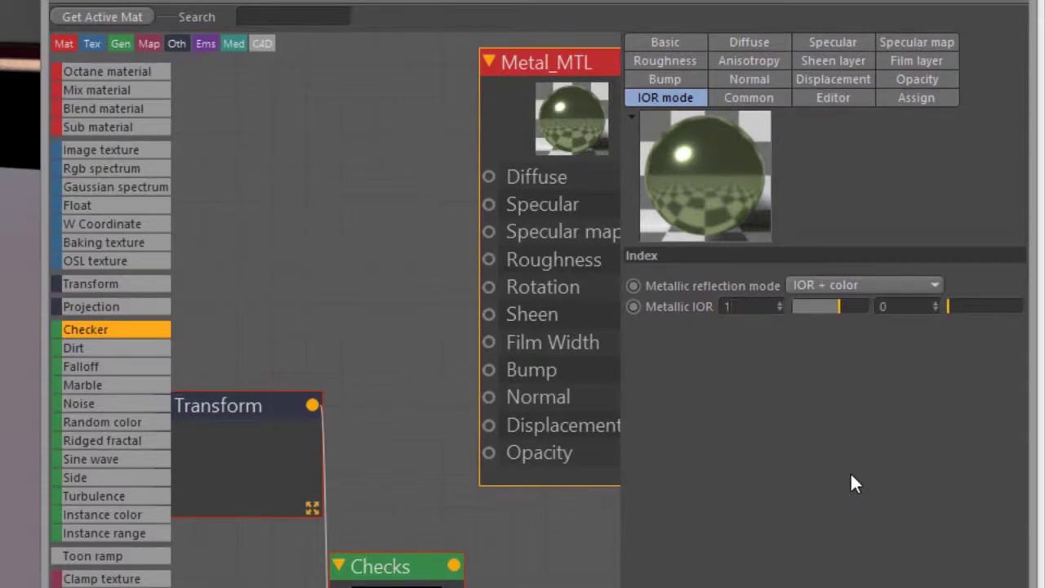
key(Return)
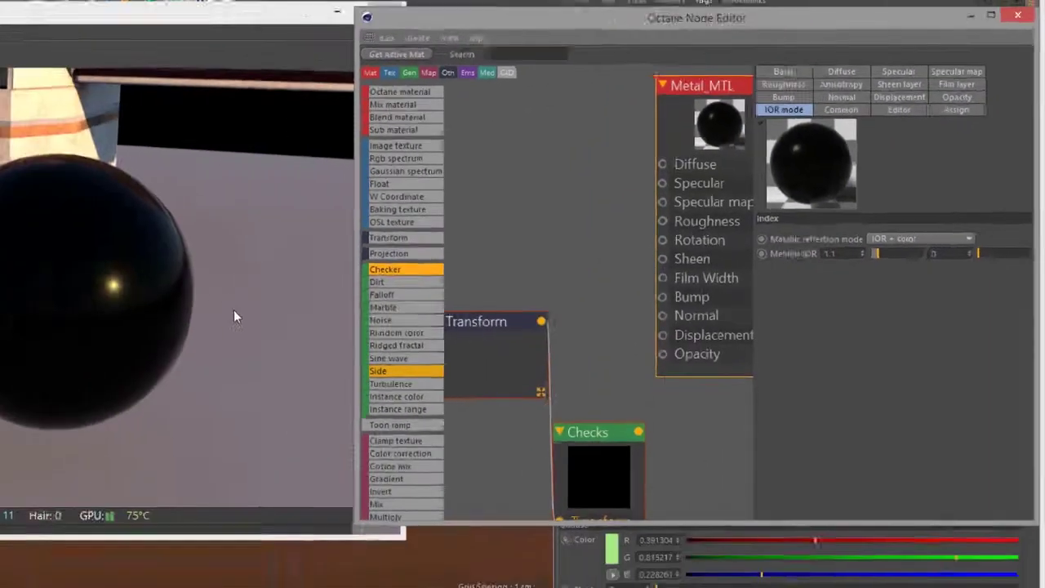
drag(135, 304, 212, 260)
drag(441, 231, 426, 255)
Raise the first Metallic IOR value to 1.5.
double_click(889, 222)
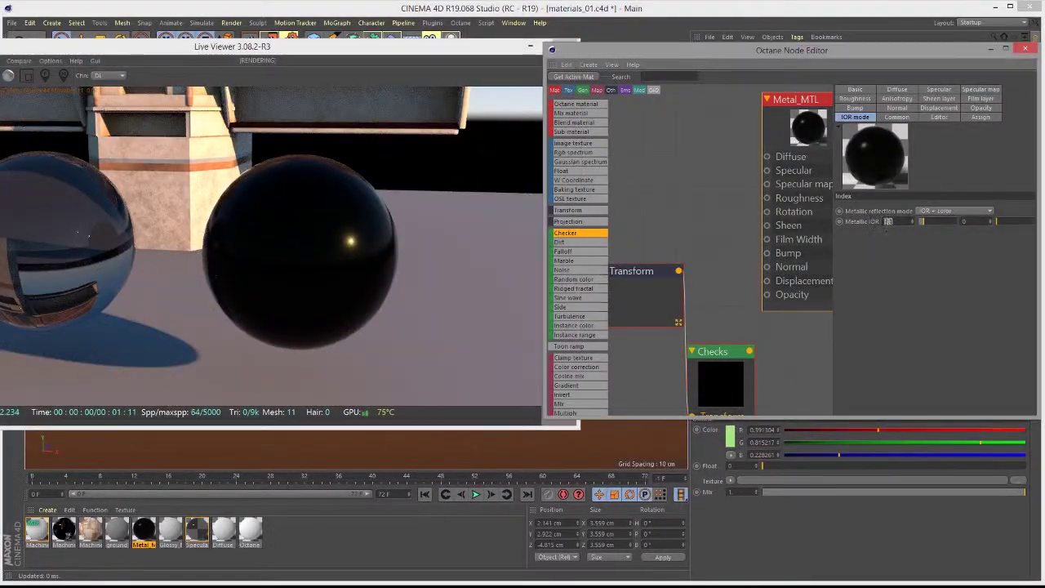
text(1.5)
key(Return)
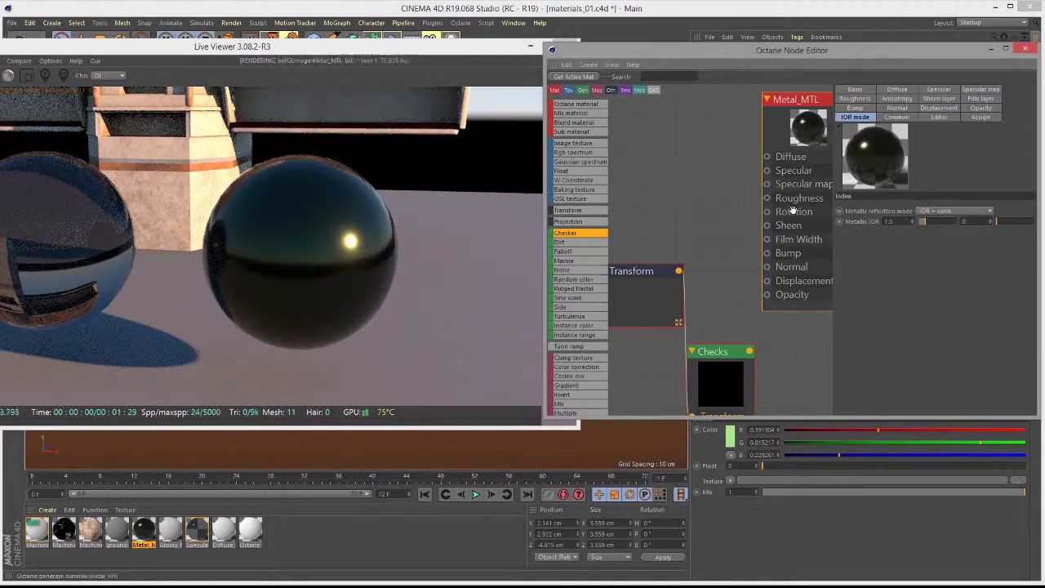
Set the first Metallic IOR value to 1.8 and check the sphere from another angle in the live render.
double_click(888, 222)
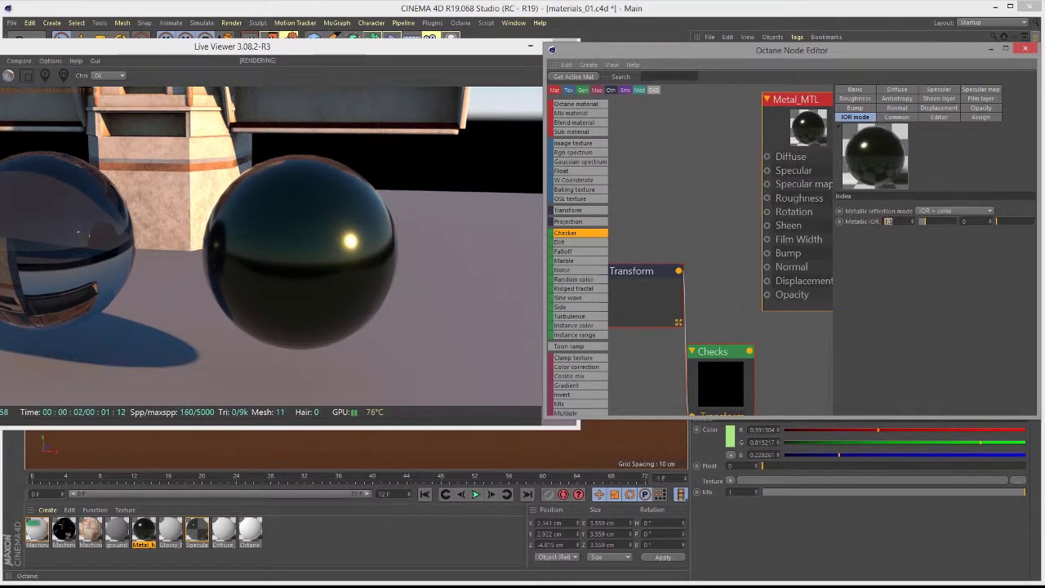
text(1.8)
key(Return)
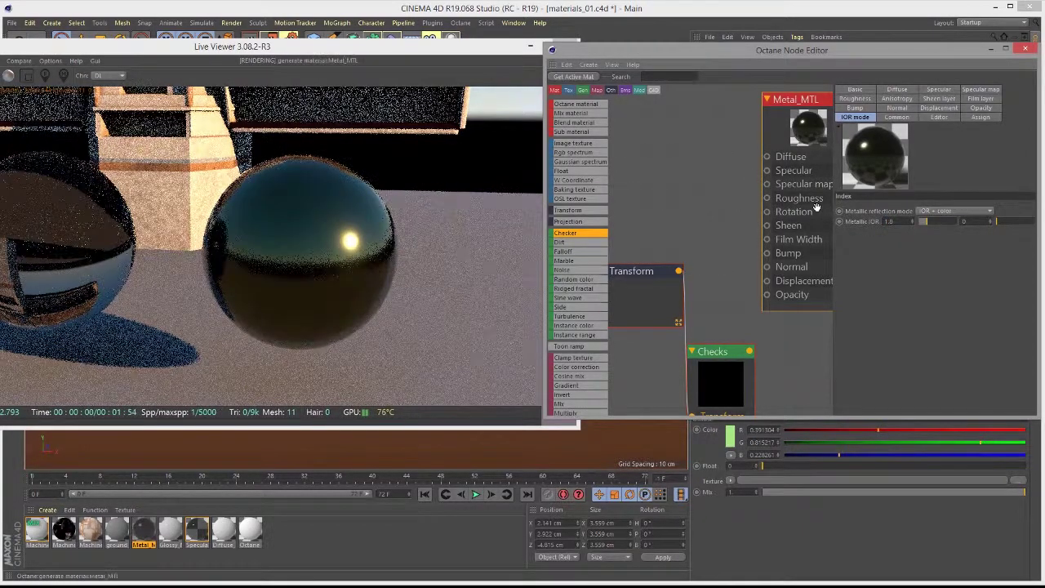
drag(425, 257, 473, 244)
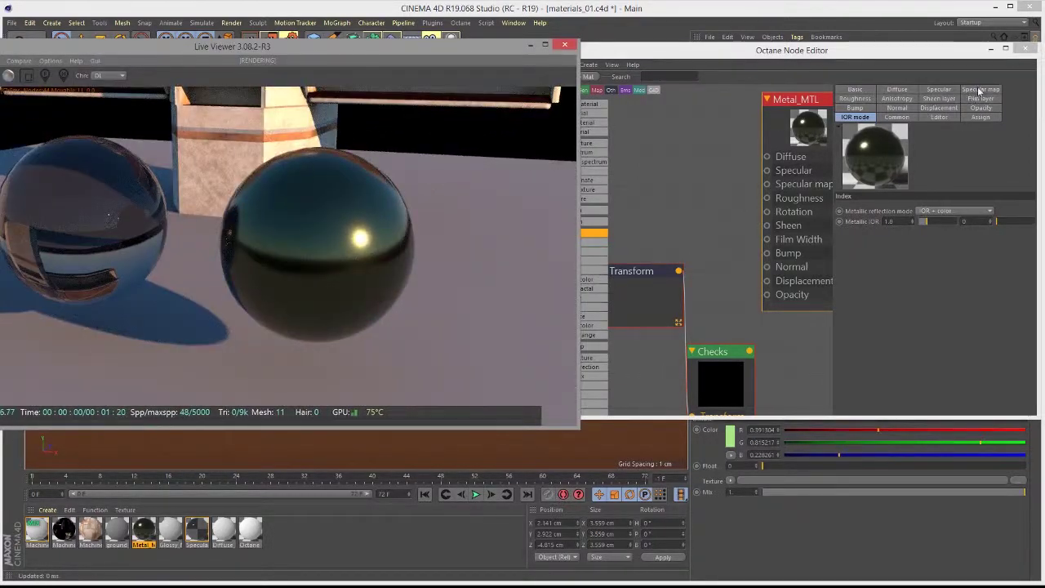
Set the specular color of Metal_MTL to a light cyan with R 0.364103, G 0.948718 and B 0.871795.
click(945, 90)
mouse_move(996, 209)
mouse_down()
mouse_move(1029, 223)
mouse_move(964, 209)
mouse_up()
click(1020, 232)
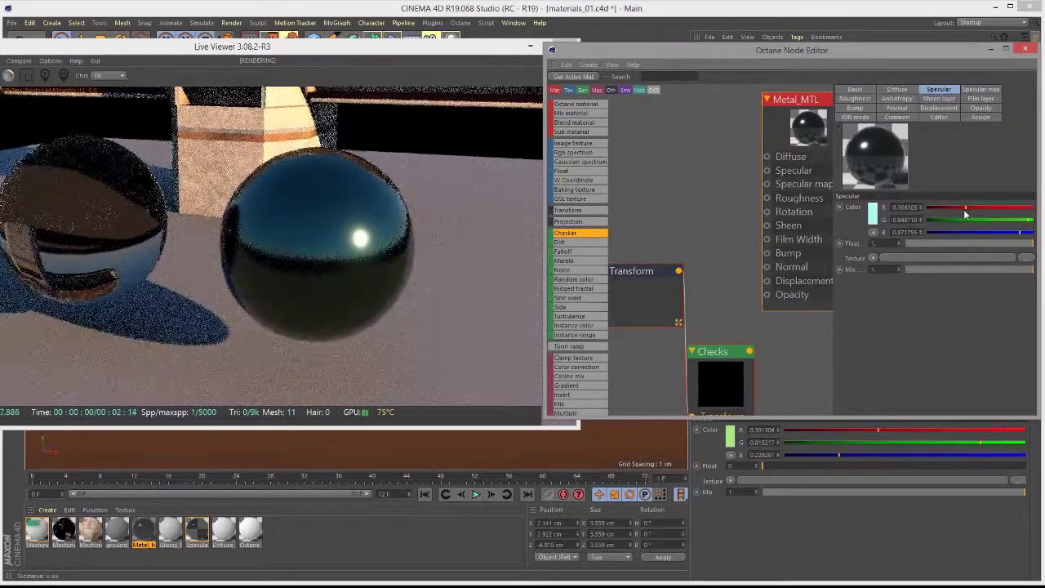
Raise the second Metallic IOR value of Metal_MTL to 4.537313 and inspect the sphere's reflections from several angles.
click(856, 117)
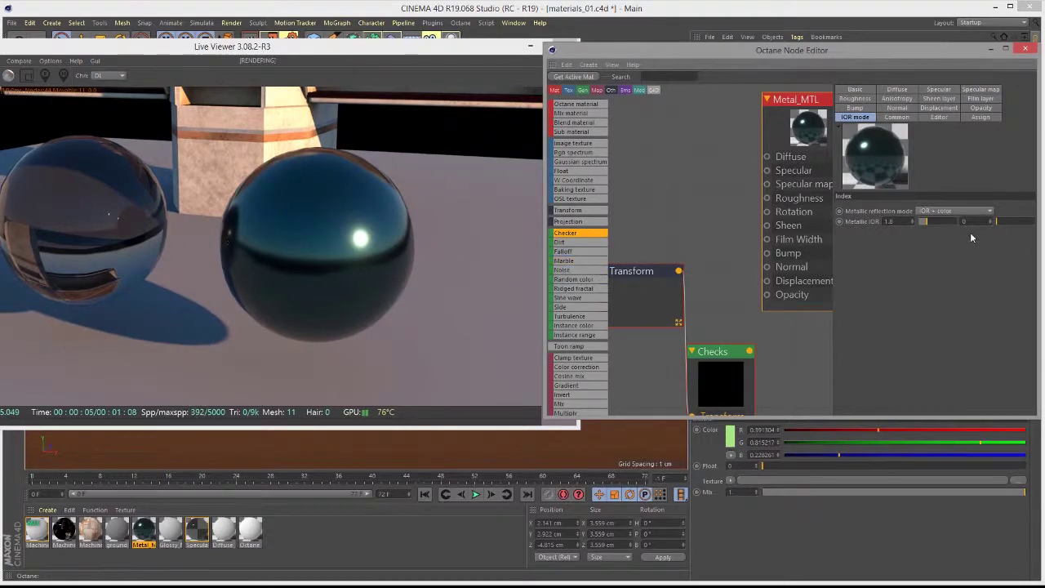
drag(970, 222, 952, 222)
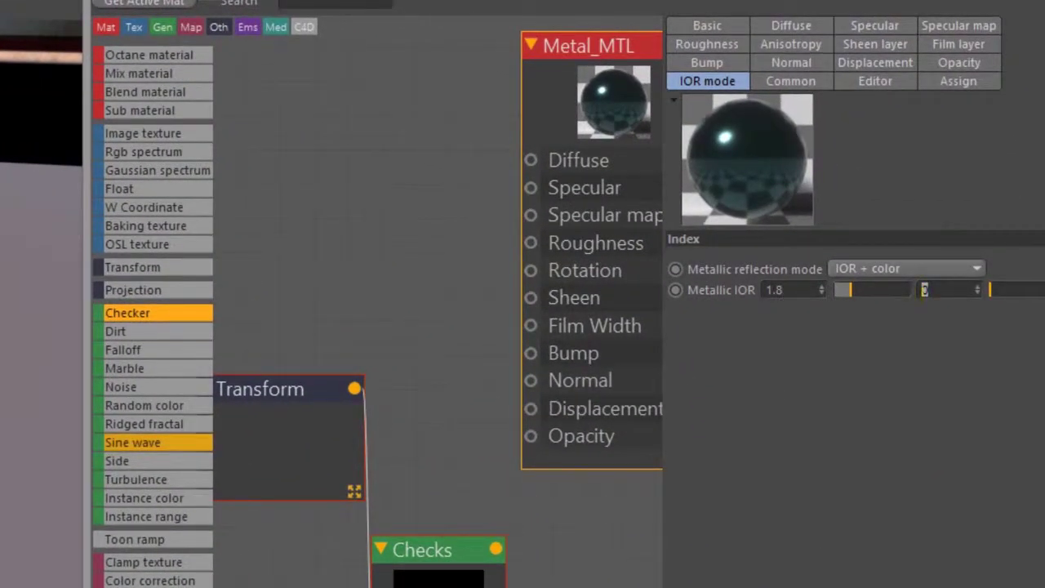
drag(41, 424, 41, 380)
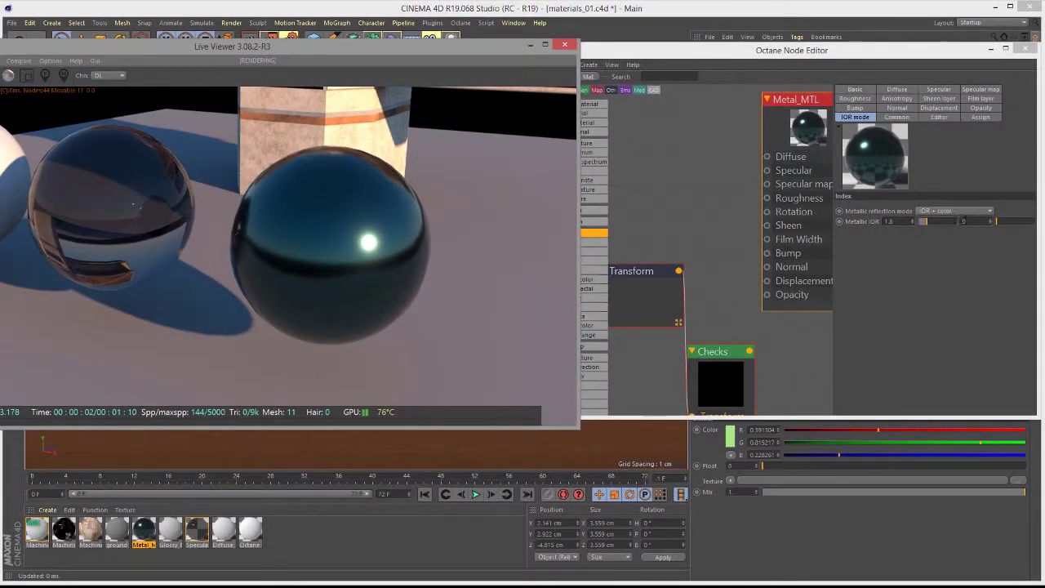
click(964, 221)
drag(998, 223, 1020, 226)
drag(316, 319, 310, 341)
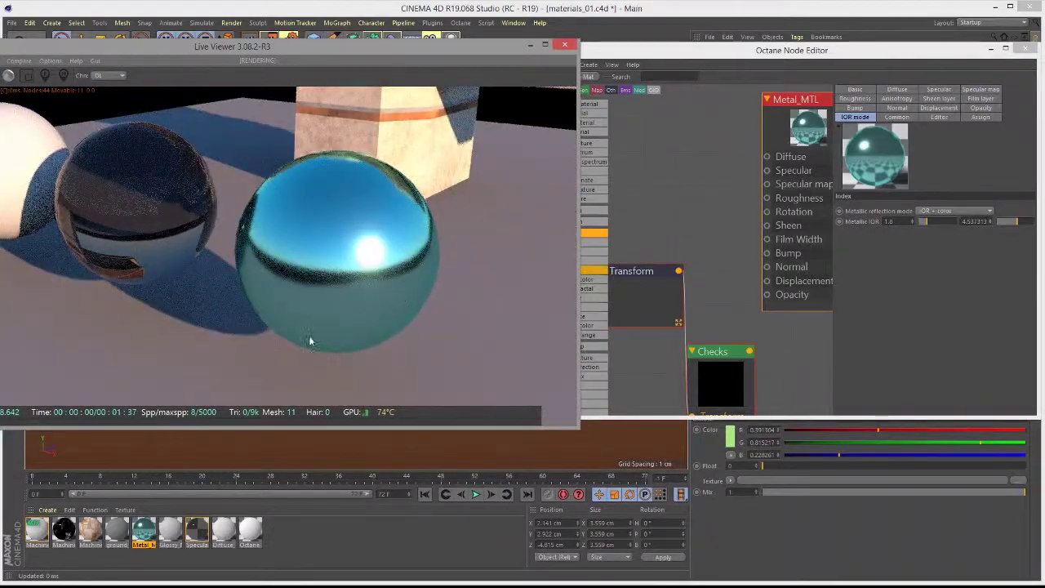
drag(380, 319, 354, 294)
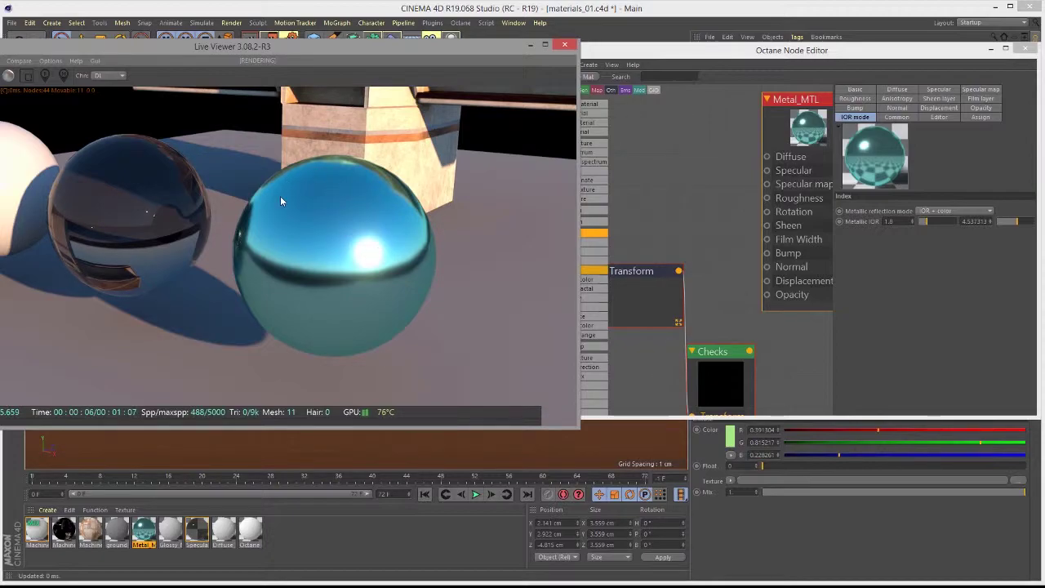
drag(365, 248, 329, 252)
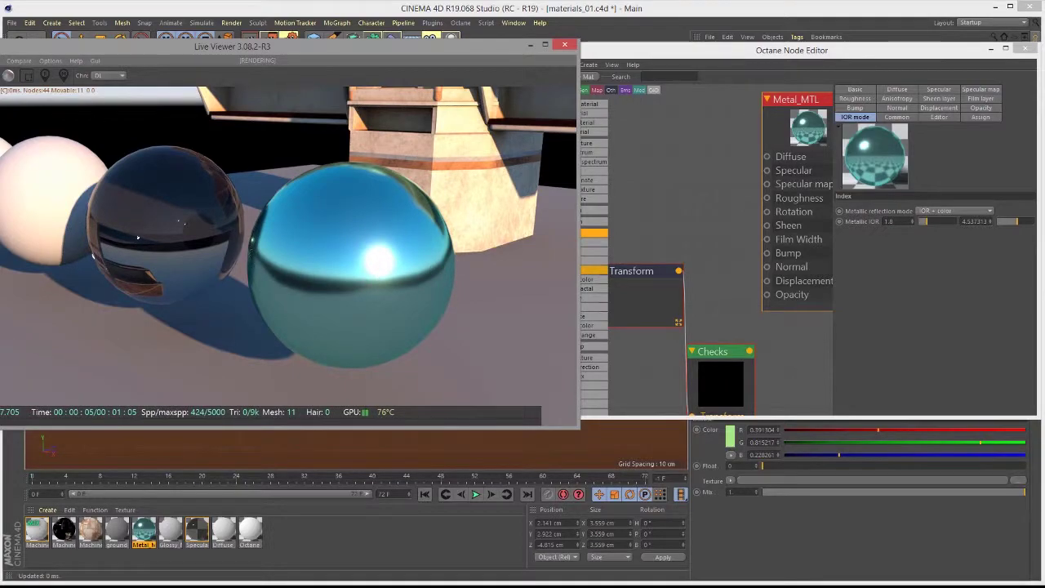
Try lower Metallic IOR values, bringing the first to 1.027035 and the second to 0.835821.
drag(1010, 225, 999, 225)
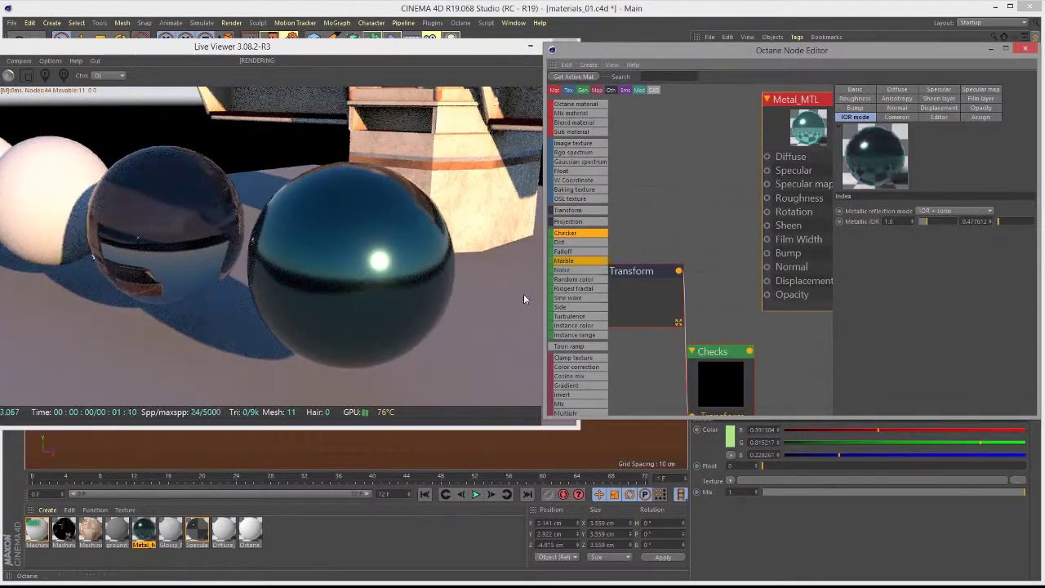
click(925, 223)
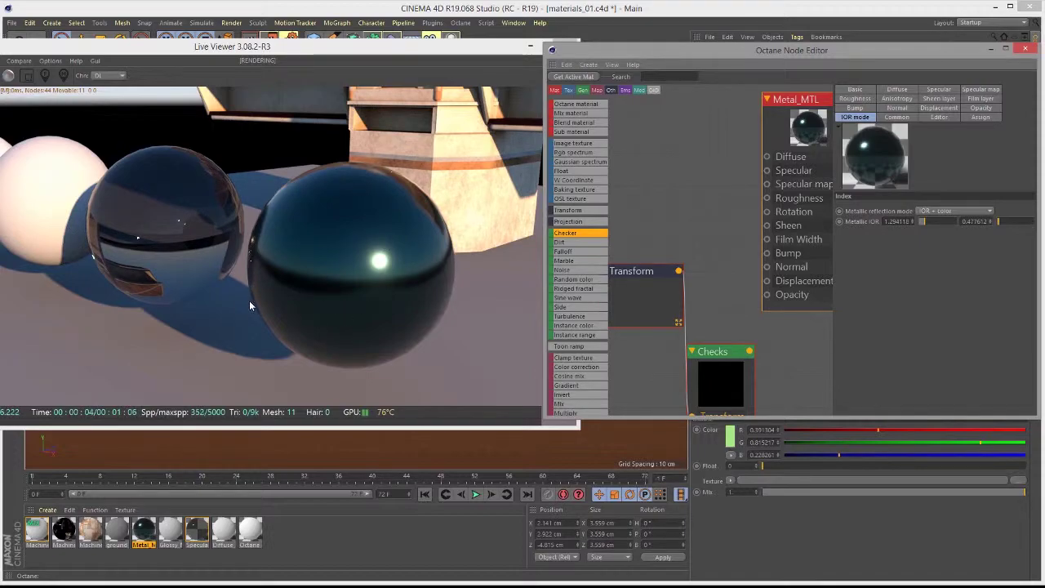
drag(999, 224, 1002, 223)
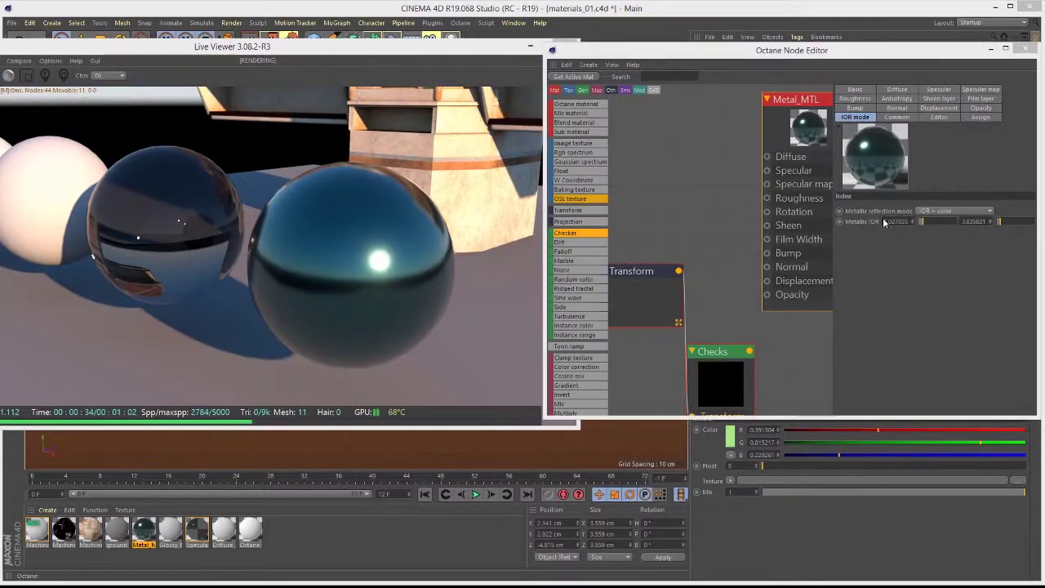
Set the first Metallic IOR value (n) of Metal_MTL back to 1.8.
drag(885, 222, 927, 226)
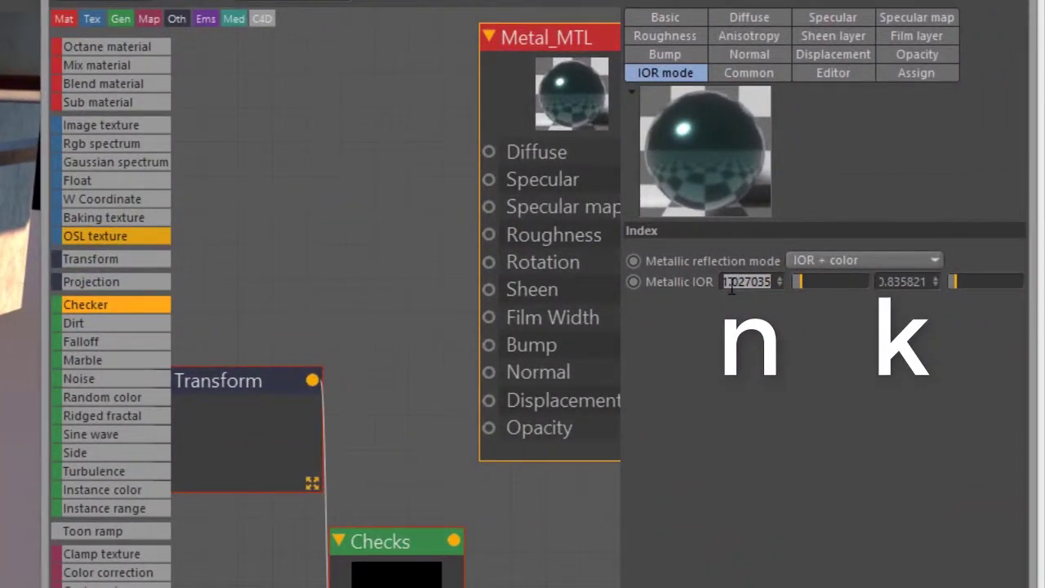
text(1.8)
key(Return)
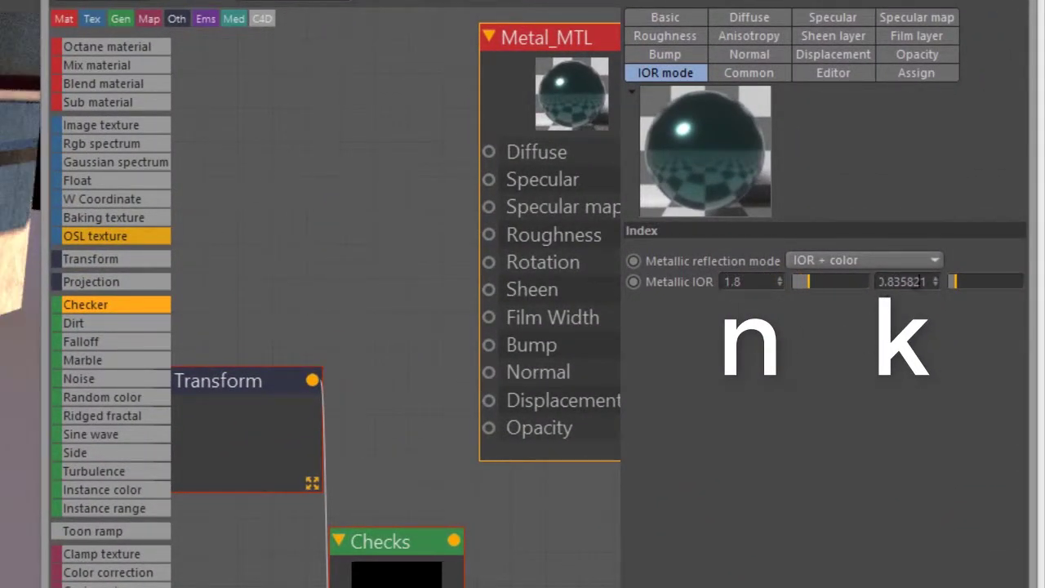
Vary the second Metallic IOR value (k) to compare reflection strengths, ending at 1.074627.
double_click(913, 281)
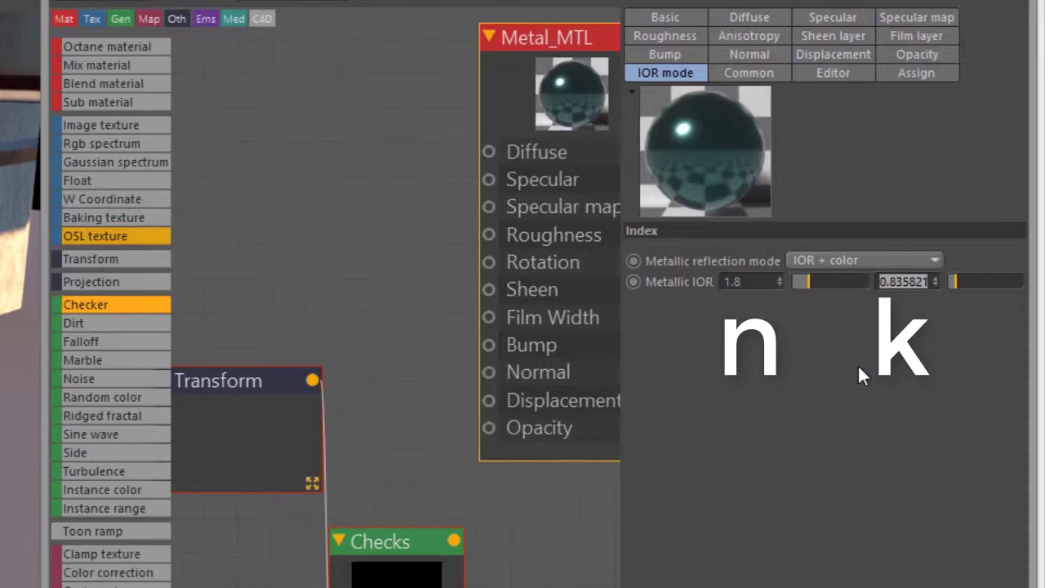
drag(961, 278, 949, 281)
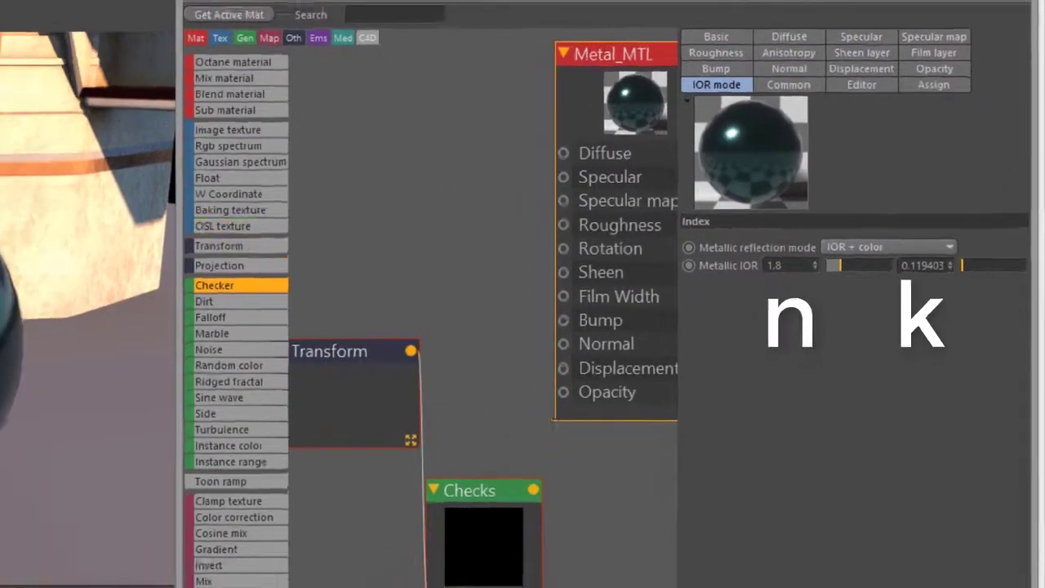
drag(961, 270, 968, 269)
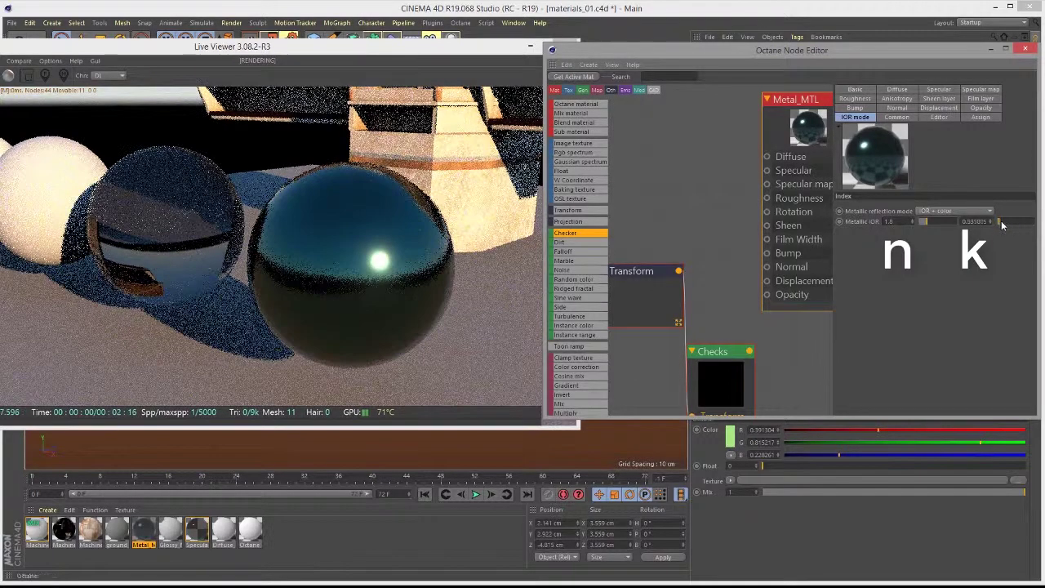
mouse_move(1003, 226)
mouse_down()
mouse_move(1029, 230)
mouse_move(999, 222)
mouse_up()
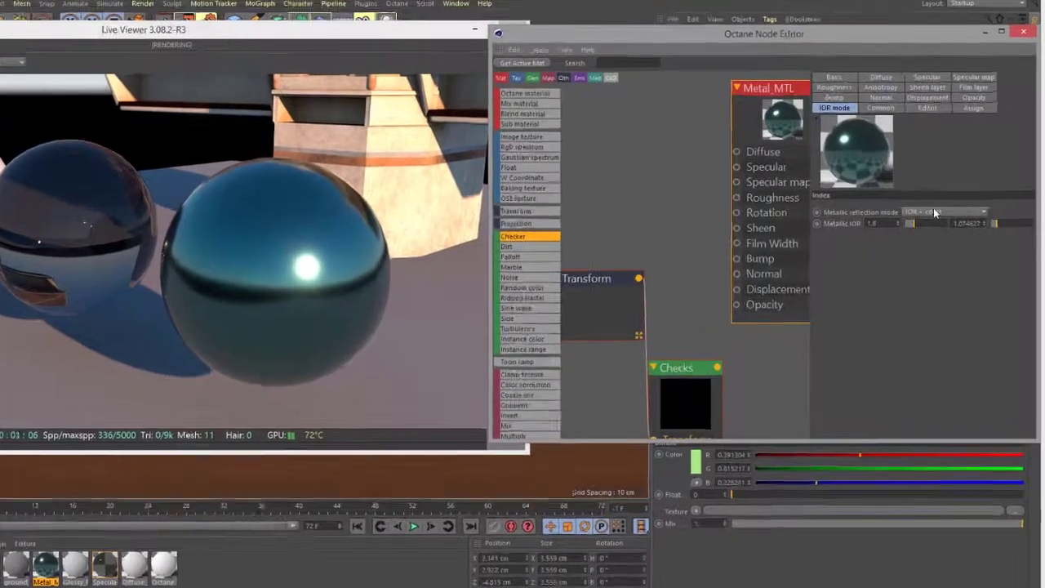
Set the metallic reflection mode of Metal_MTL to Rgb IOR.
click(932, 210)
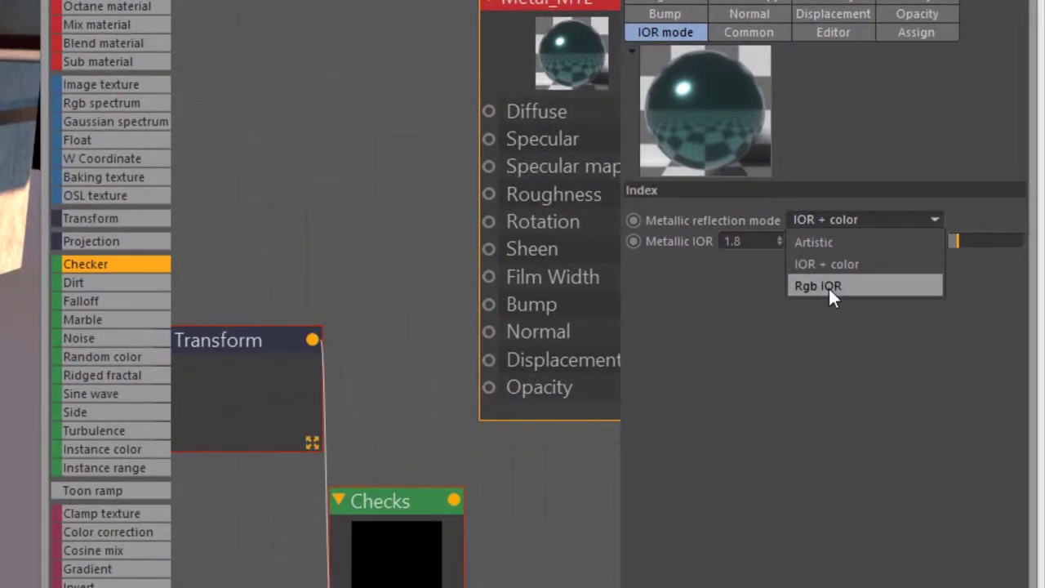
click(829, 287)
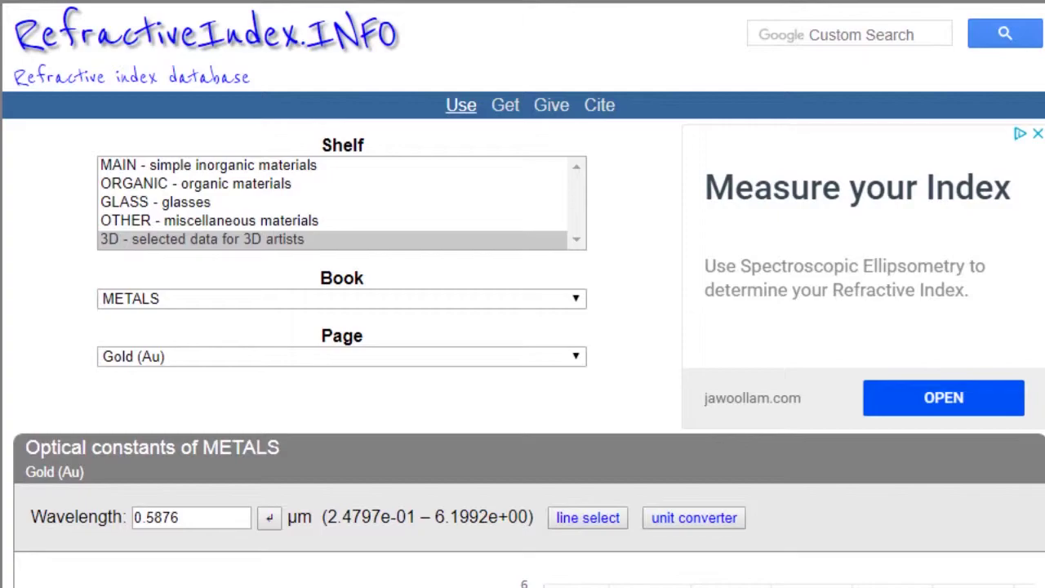
Look up gold's n and k at wavelength 0.65 on the RefractiveIndex.INFO page in the browser, then return to the Octane Node Editor.
drag(190, 519, 98, 512)
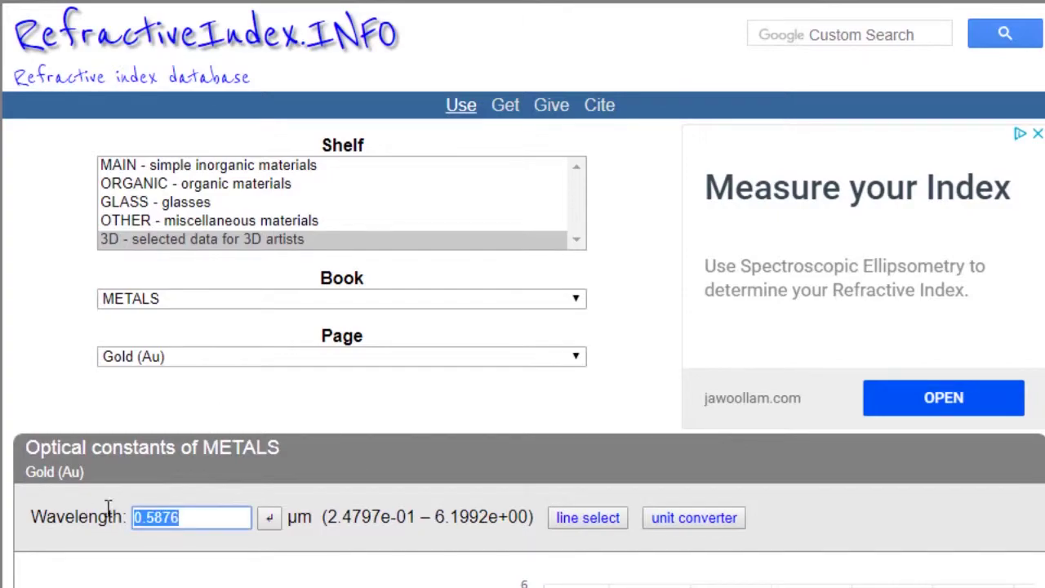
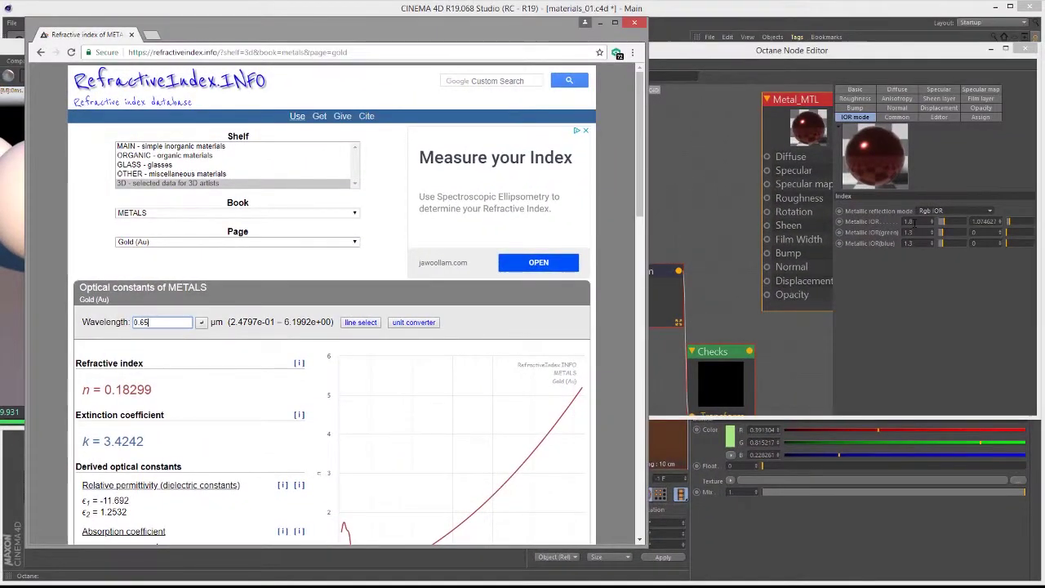
double_click(909, 221)
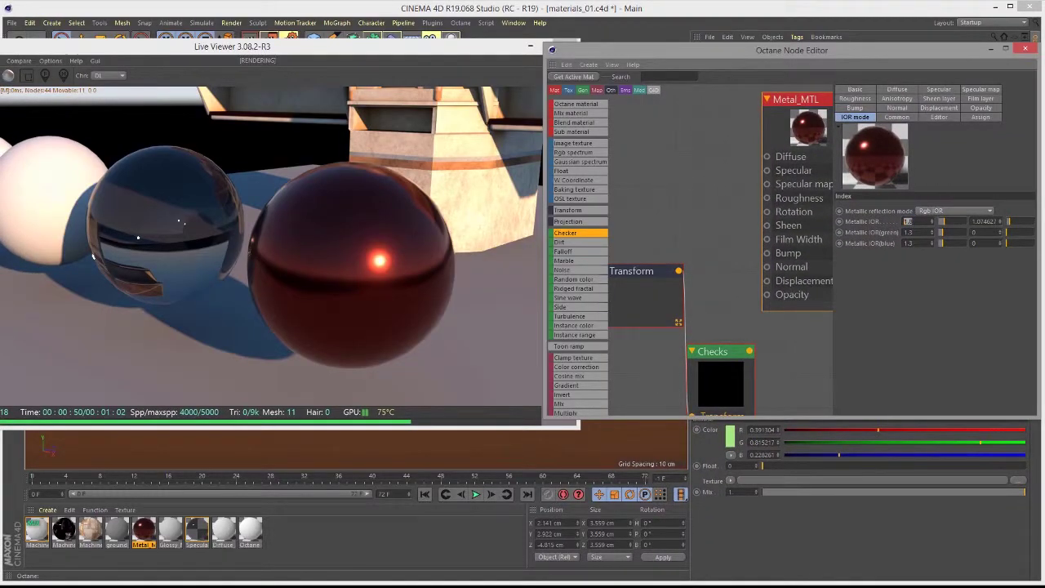
key(alt+Tab)
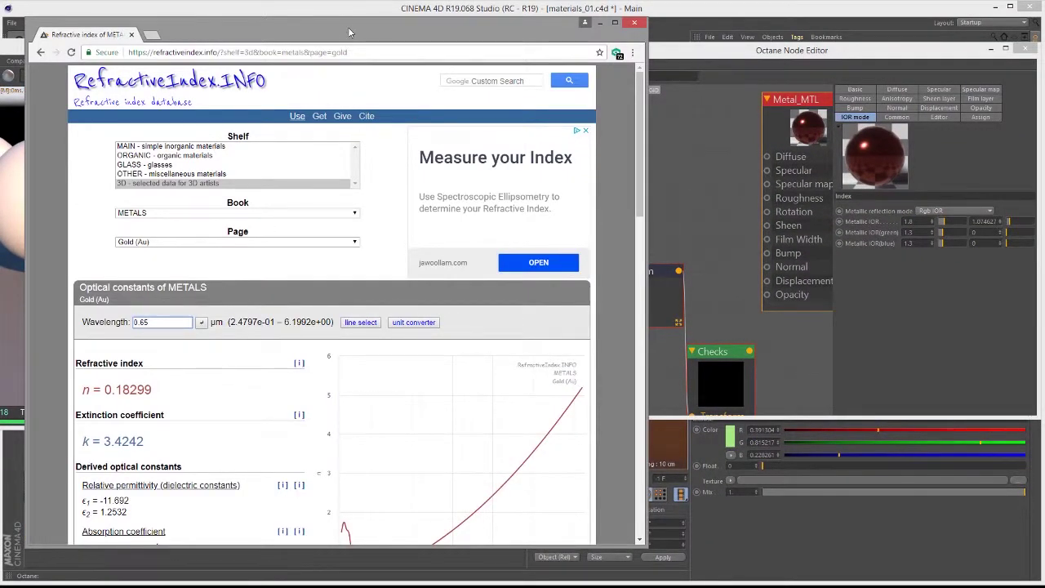
drag(346, 28, 0, 117)
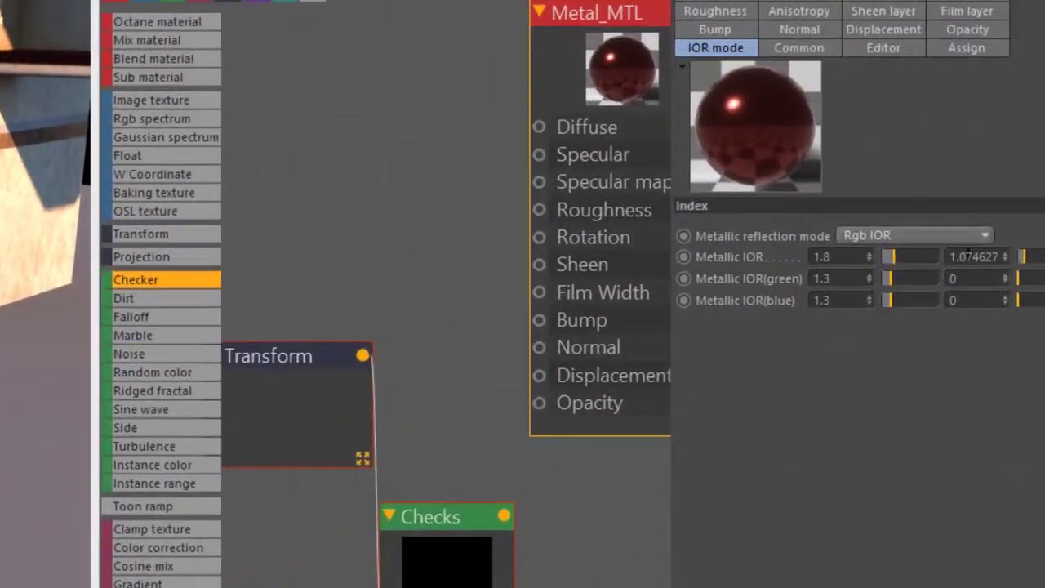
Set the first row of Metallic IOR (red) in Metal_MTL to n 0.18299 and k 3.4242.
drag(834, 256, 684, 255)
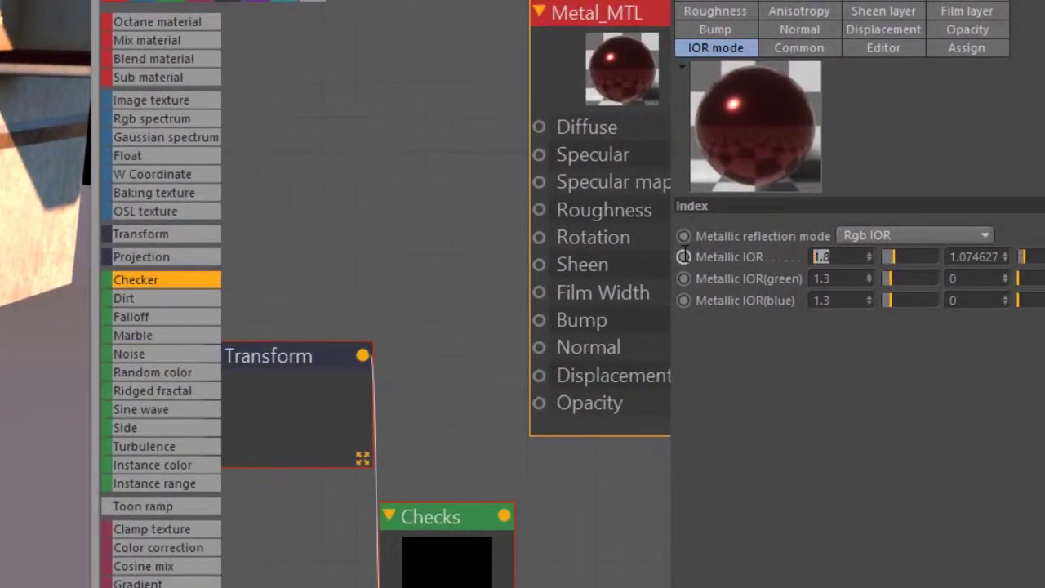
text(..18299)
key(Return)
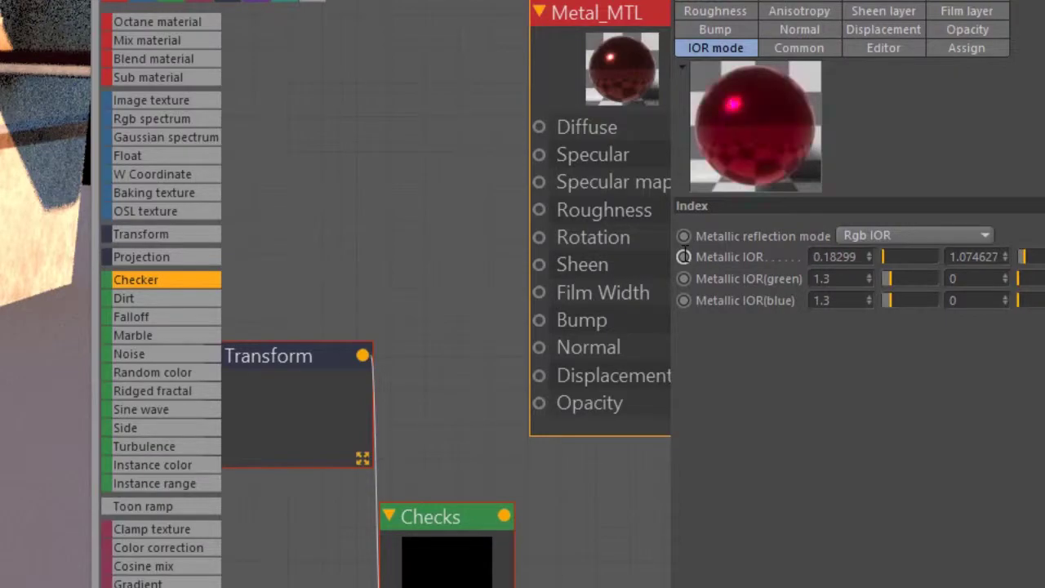
click(998, 255)
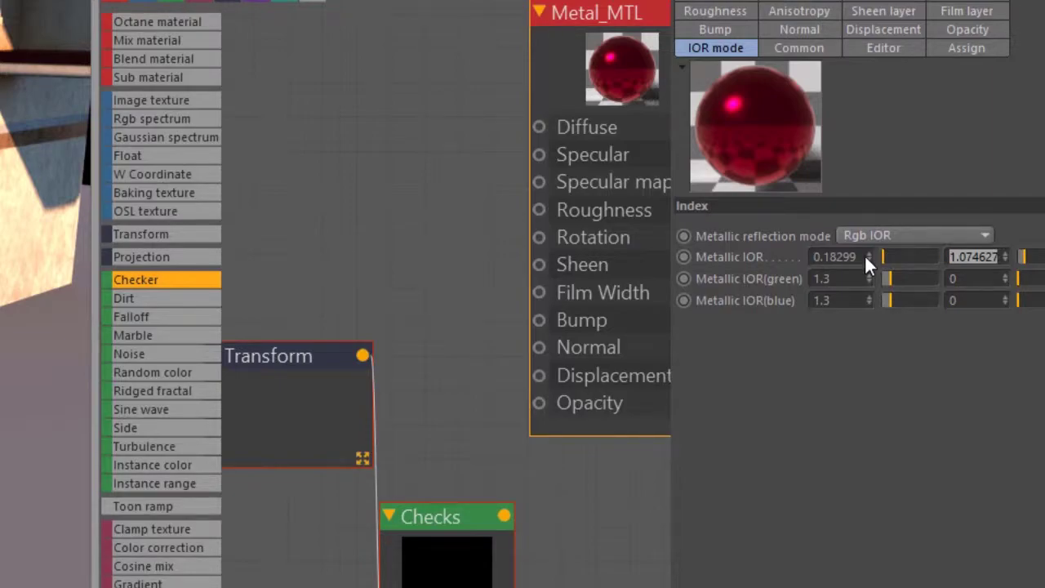
text(3.4)
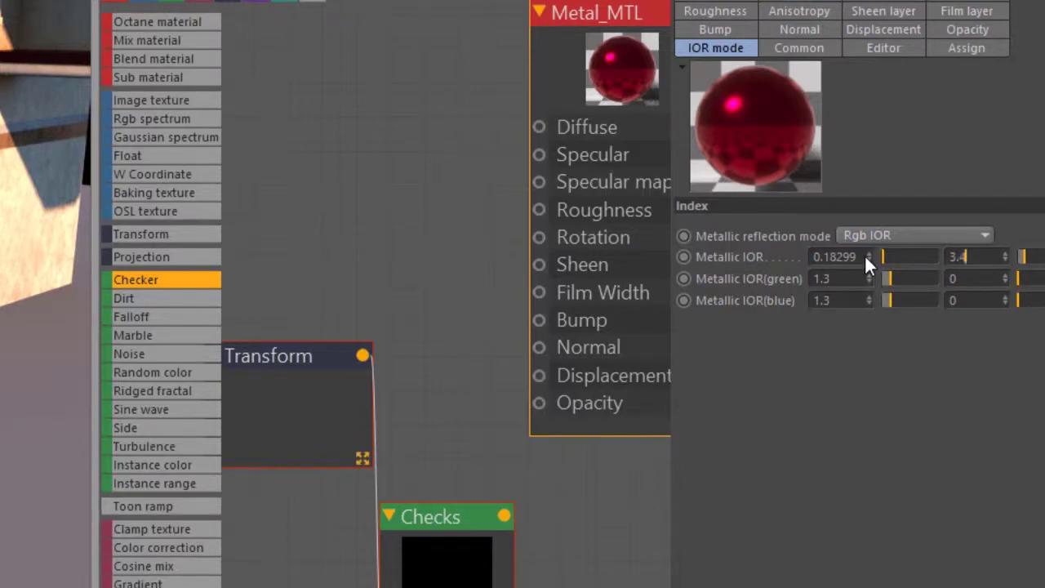
text(242)
key(Return)
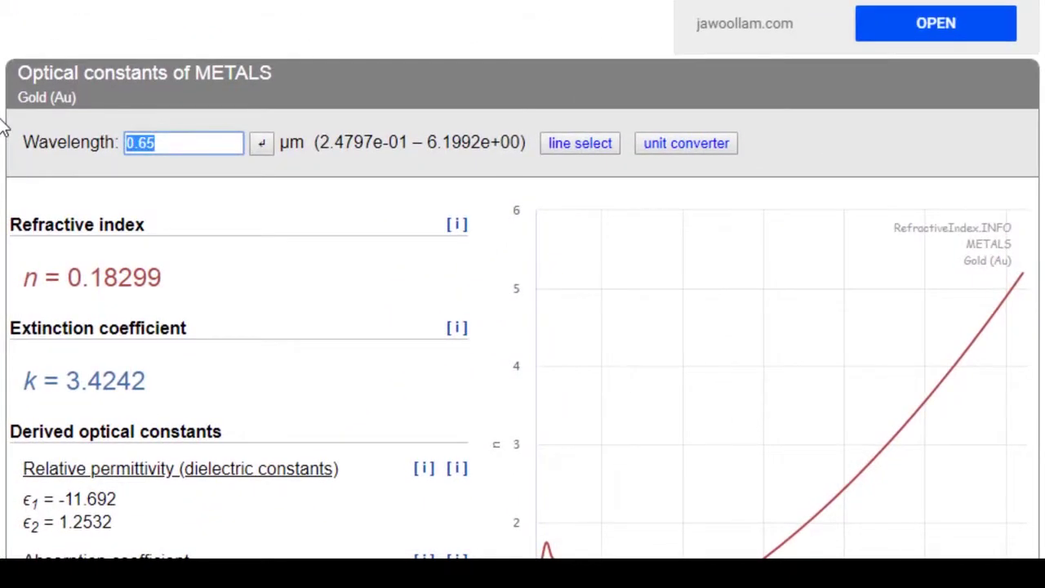
Look up gold at wavelength 0.55 and set Metal_MTL's Metallic IOR(green) to n 0.42108 and k 2.3459.
text(.55)
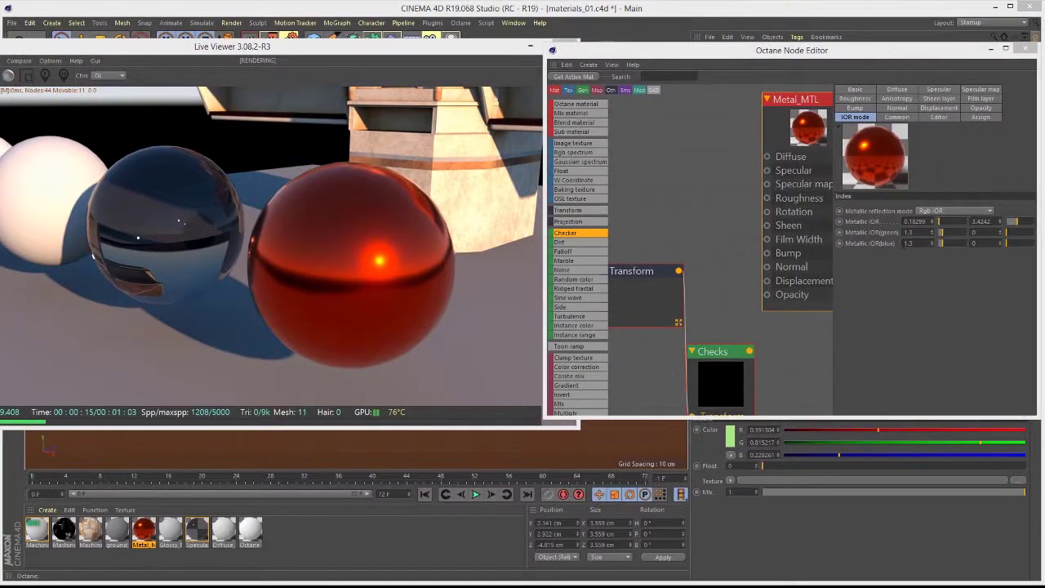
drag(914, 232, 843, 232)
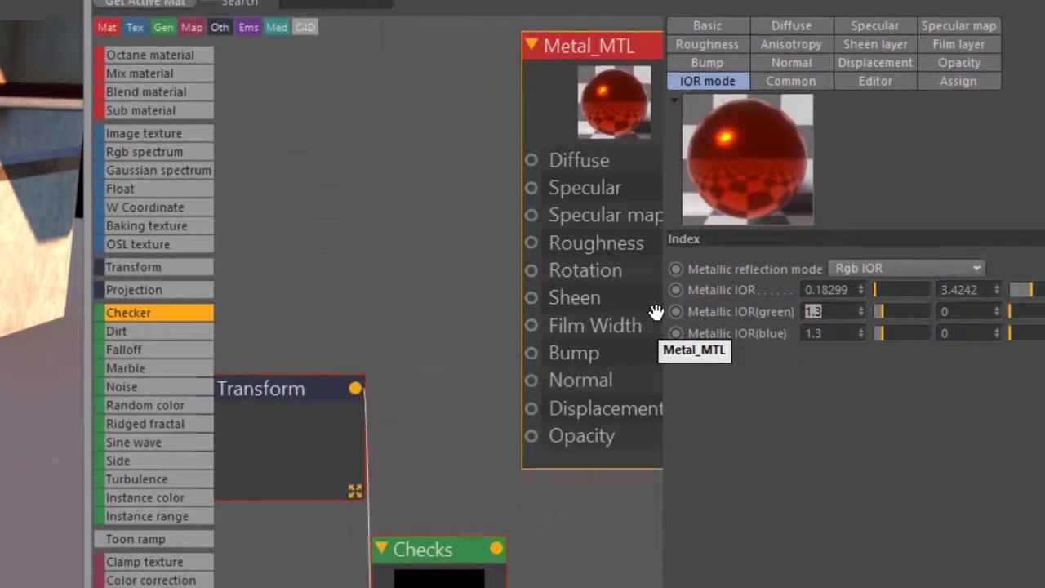
key(BackSpace)
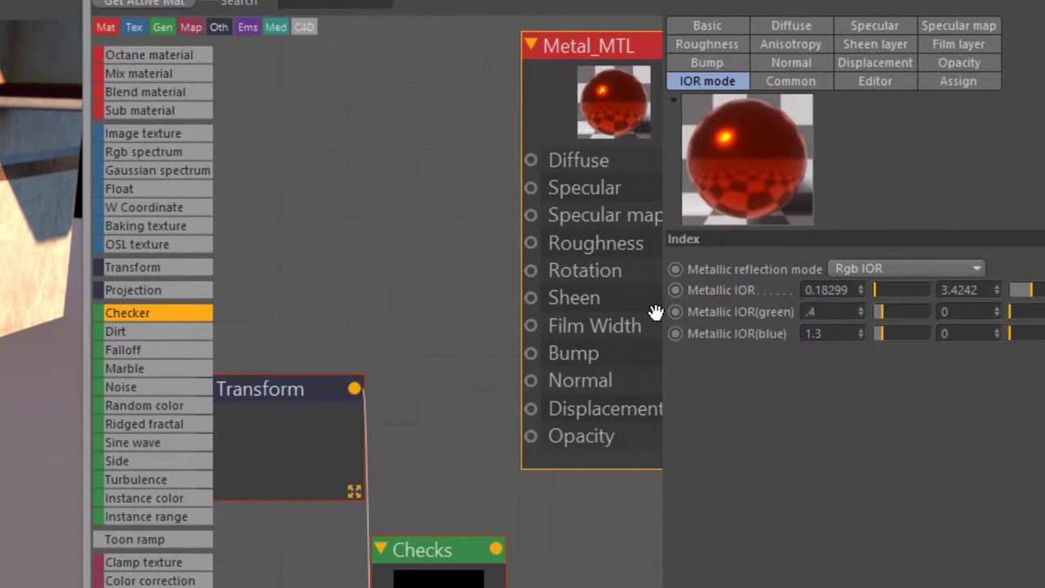
text(.42)
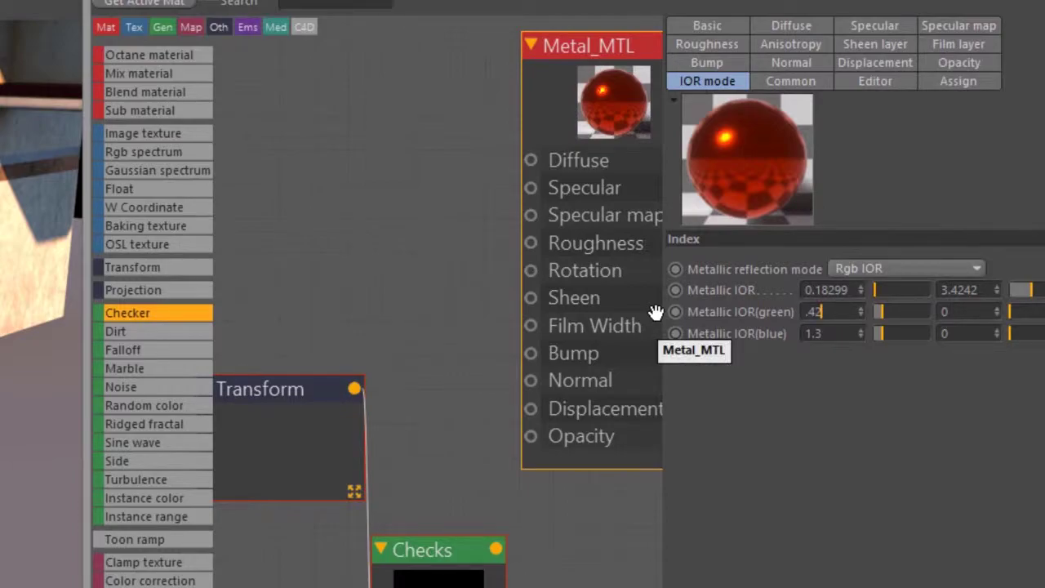
text(108)
key(Return)
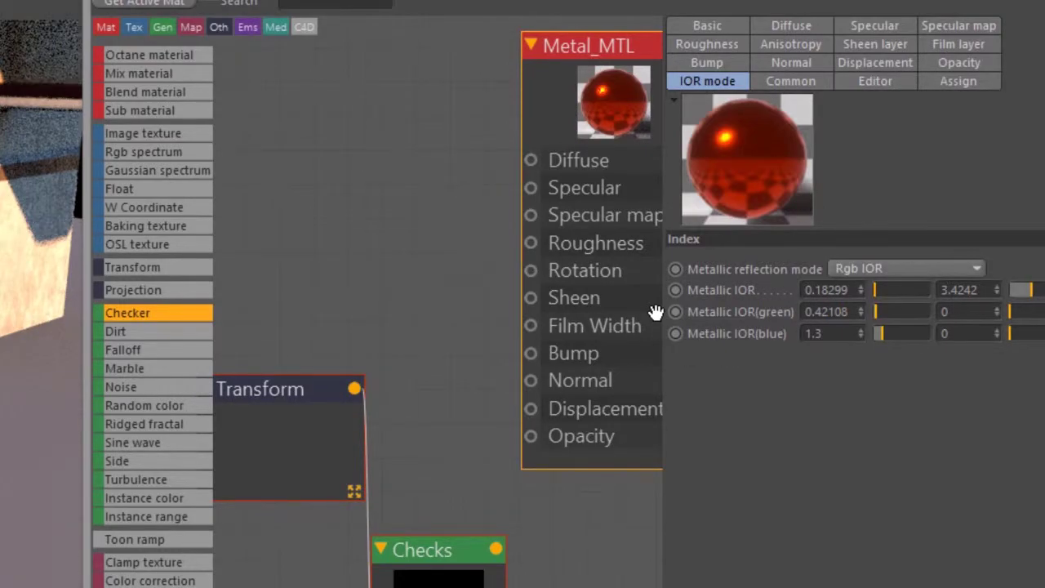
click(963, 310)
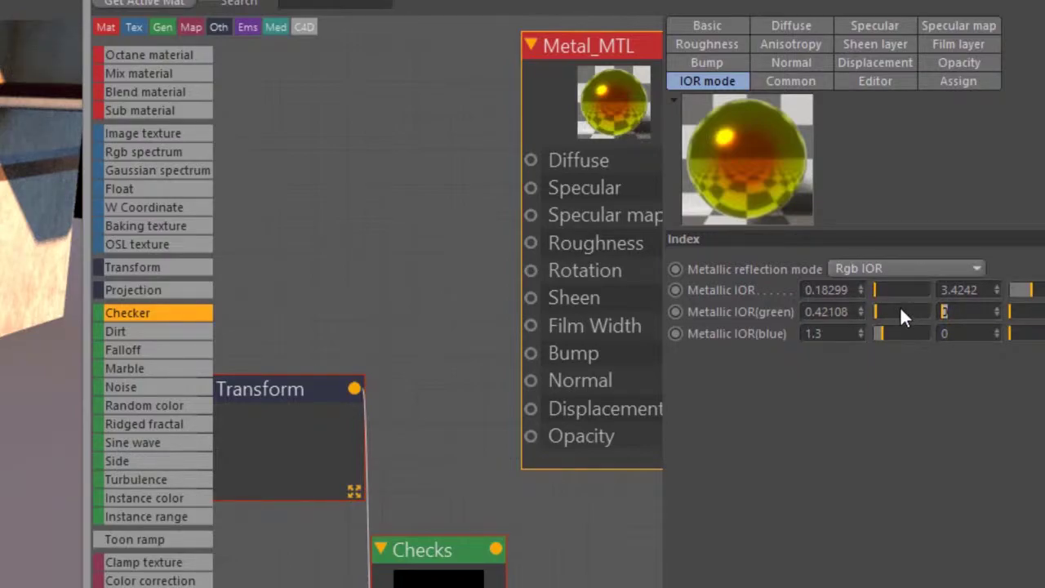
text(2.3459)
key(Return)
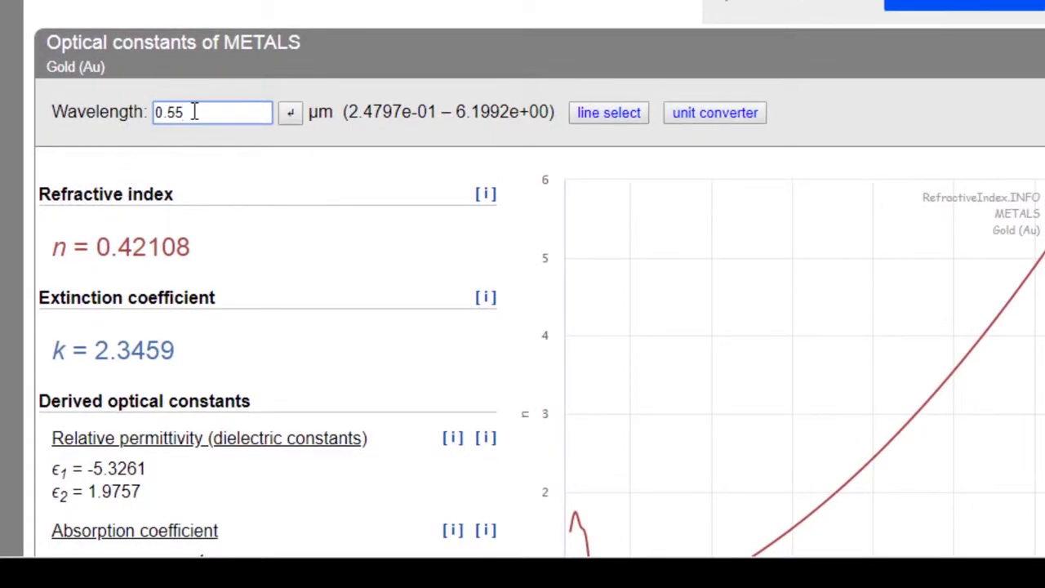
Look up gold's optical constants at wavelength 0.45 on RefractiveIndex.INFO in the browser.
drag(196, 112, 0, 123)
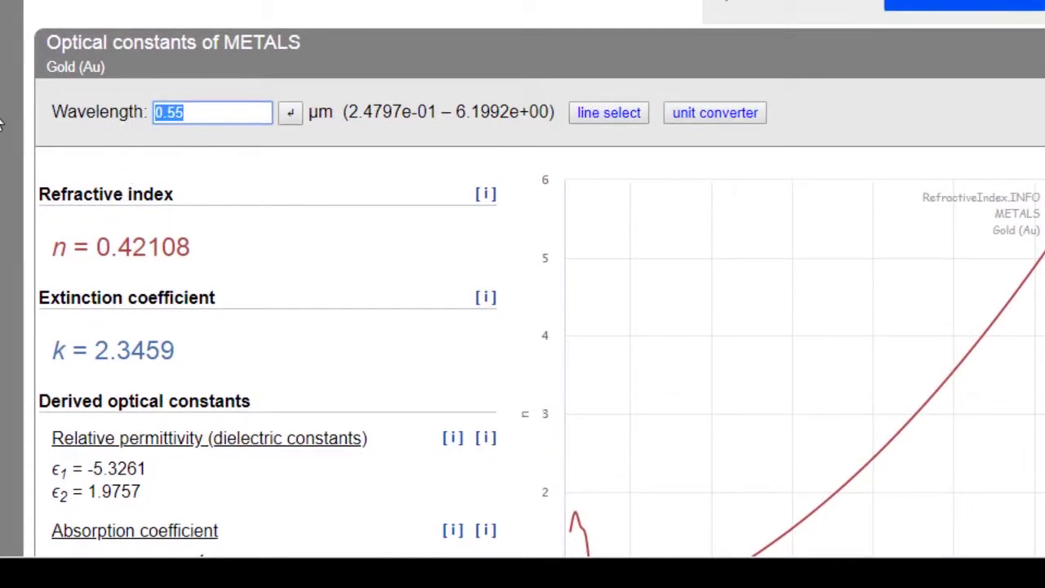
text(.45)
key(Return)
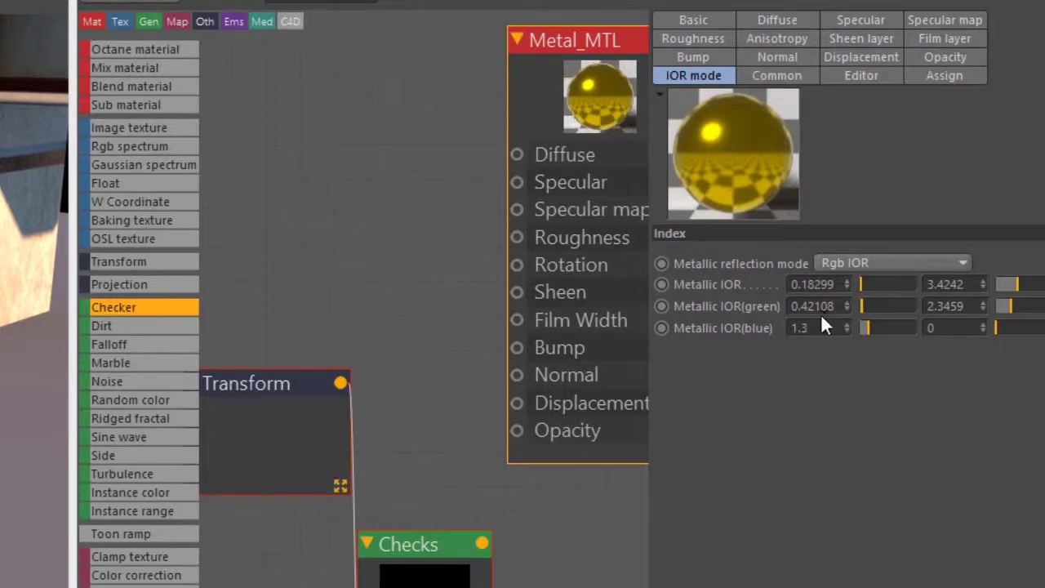
Back in the Octane Node Editor, set Metal_MTL's Metallic IOR(blue) to n 1.3734 and k 1.7704.
double_click(819, 309)
key(Tab)
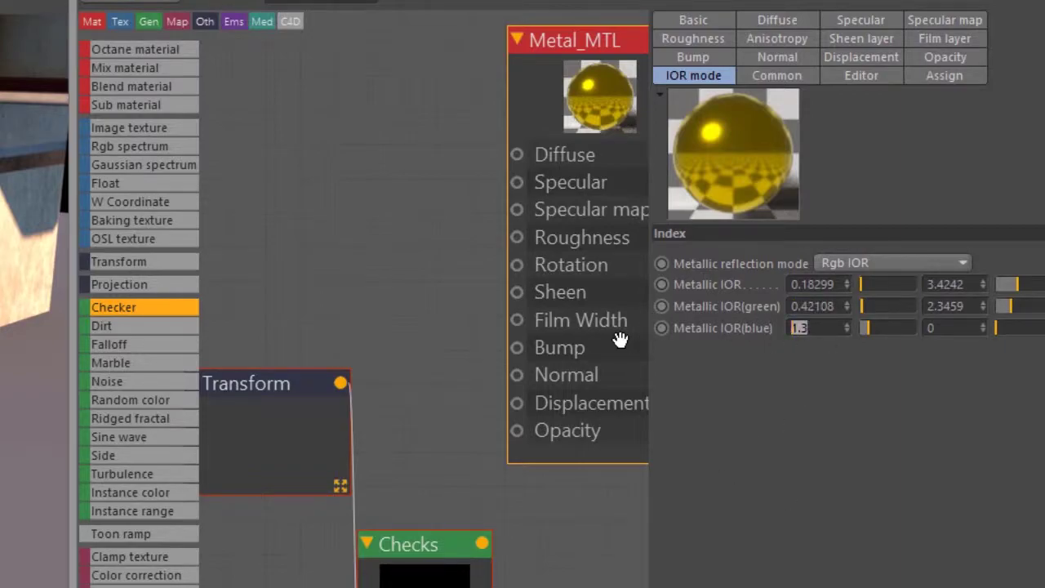
text(1.)
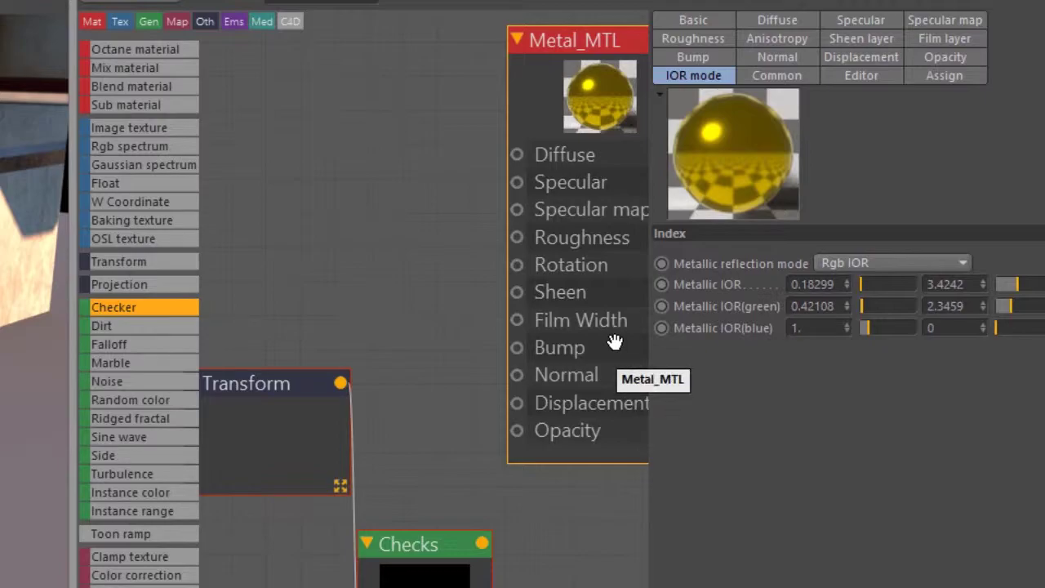
text(3734)
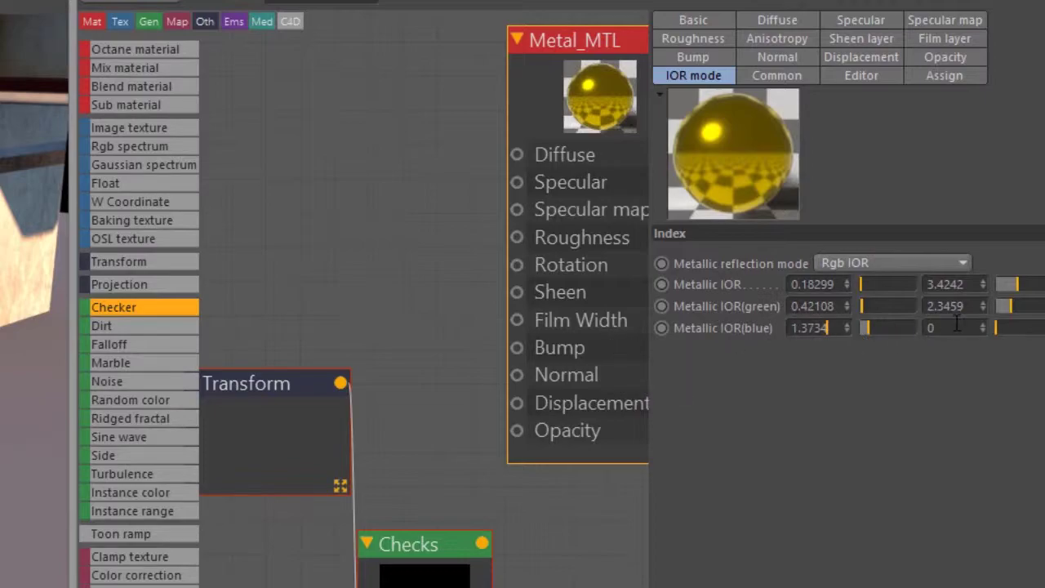
click(958, 325)
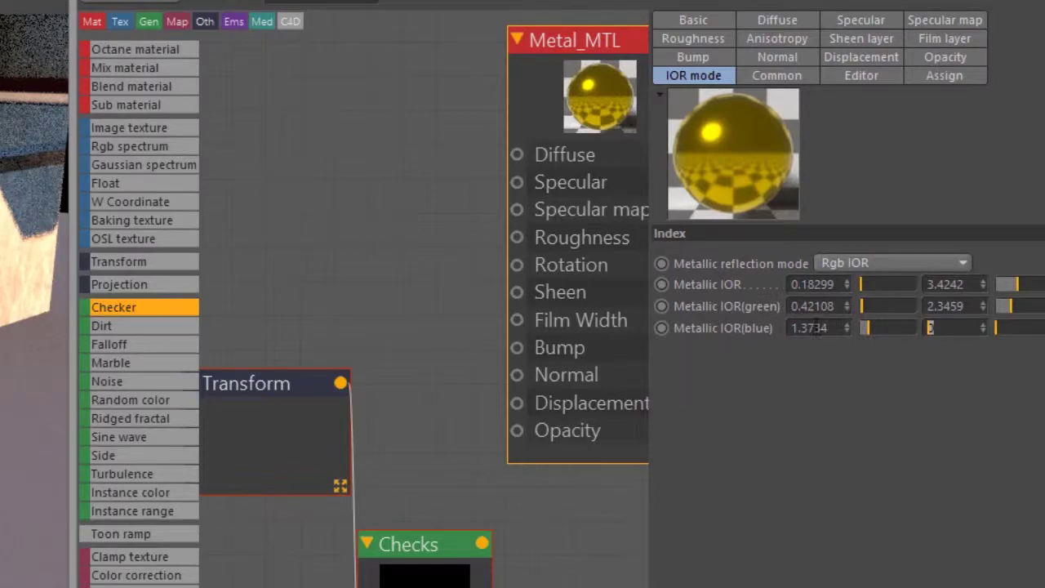
text(1.77)
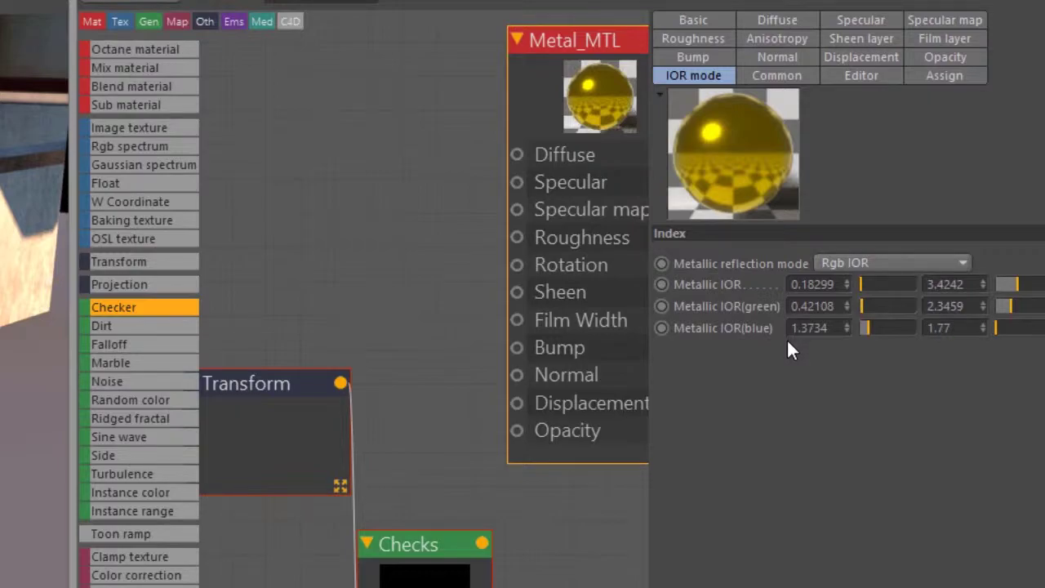
key(Return)
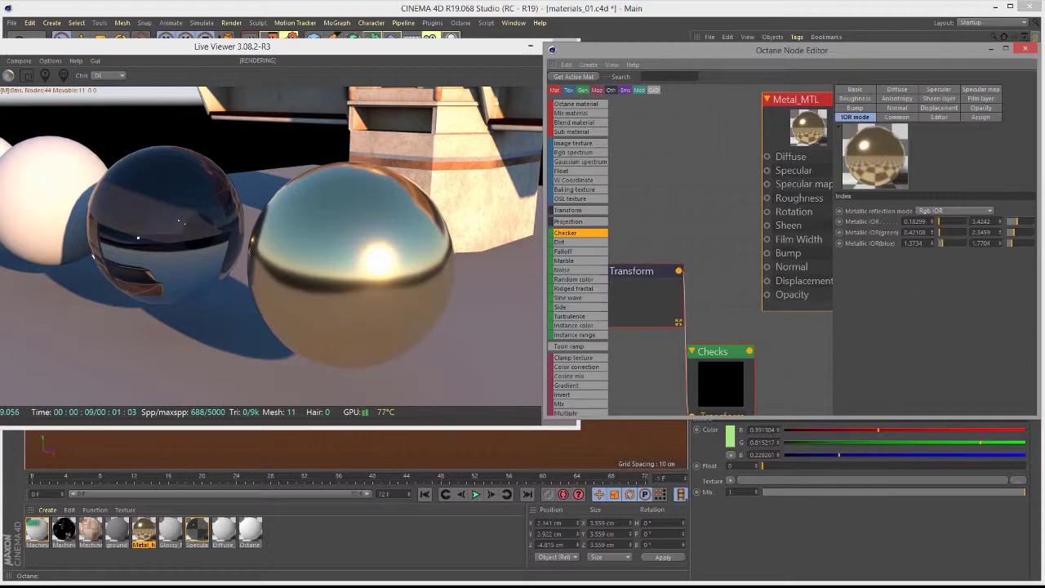
Tune the k values of Metallic IOR by eye in the render, ending at 2.122449 for green and 0.979592 for blue.
click(1011, 245)
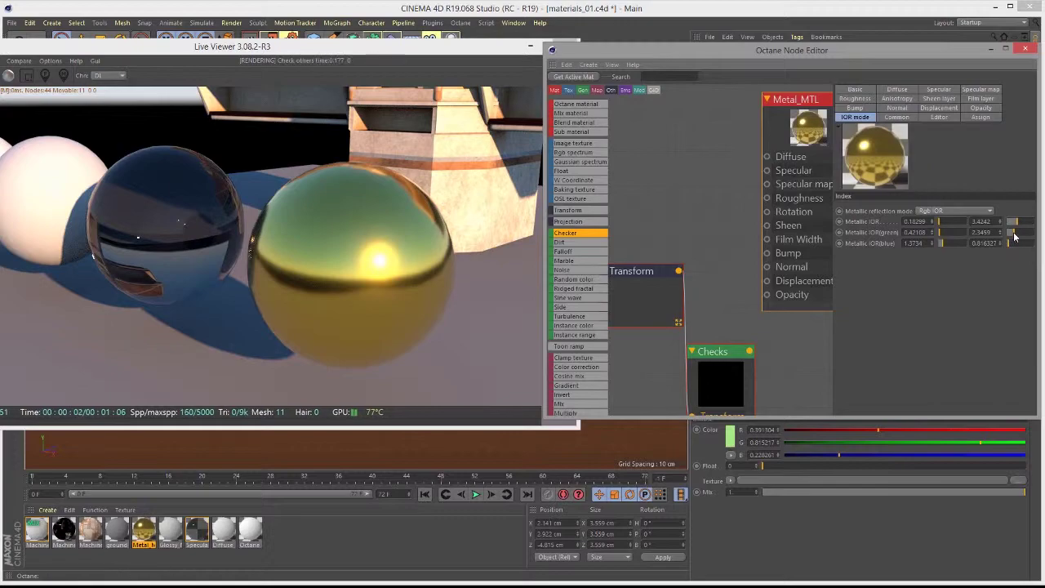
click(1013, 233)
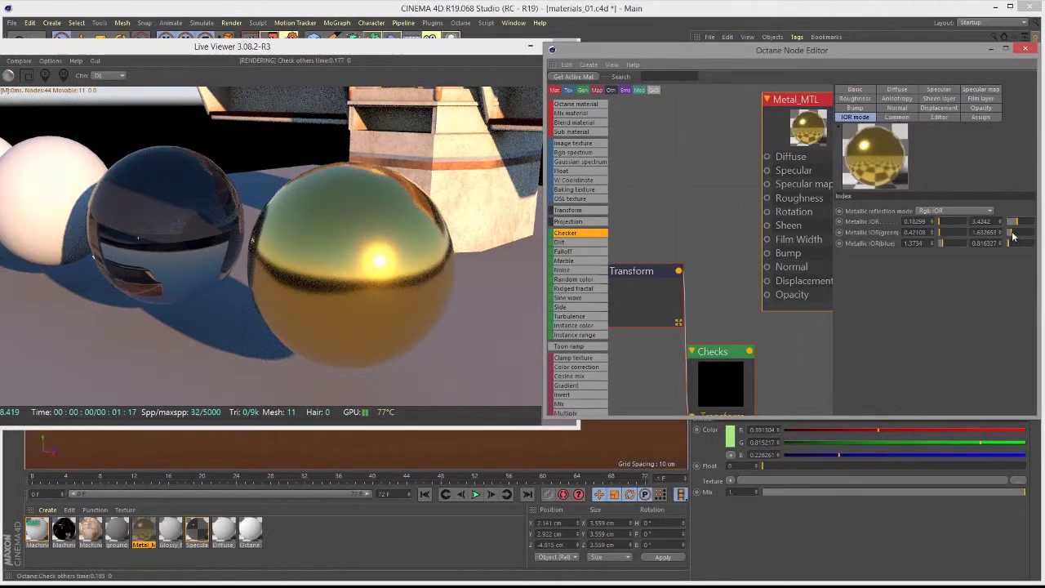
click(1013, 234)
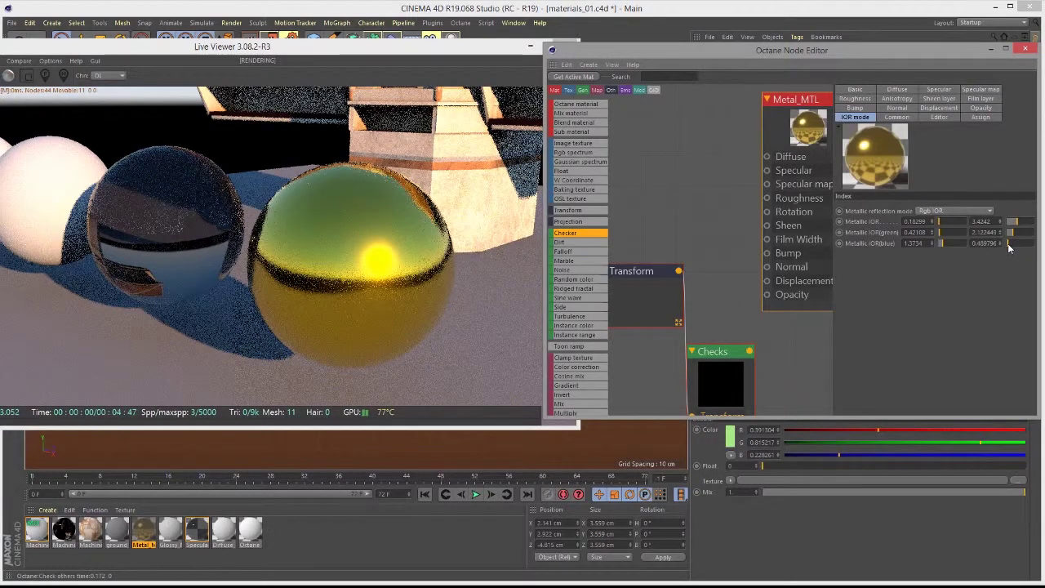
click(1012, 244)
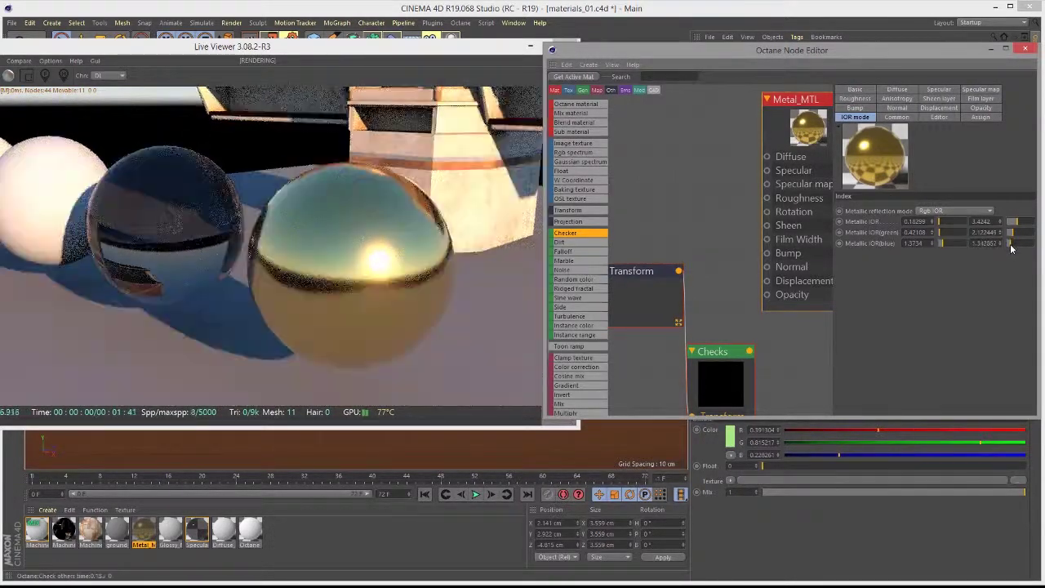
click(1010, 245)
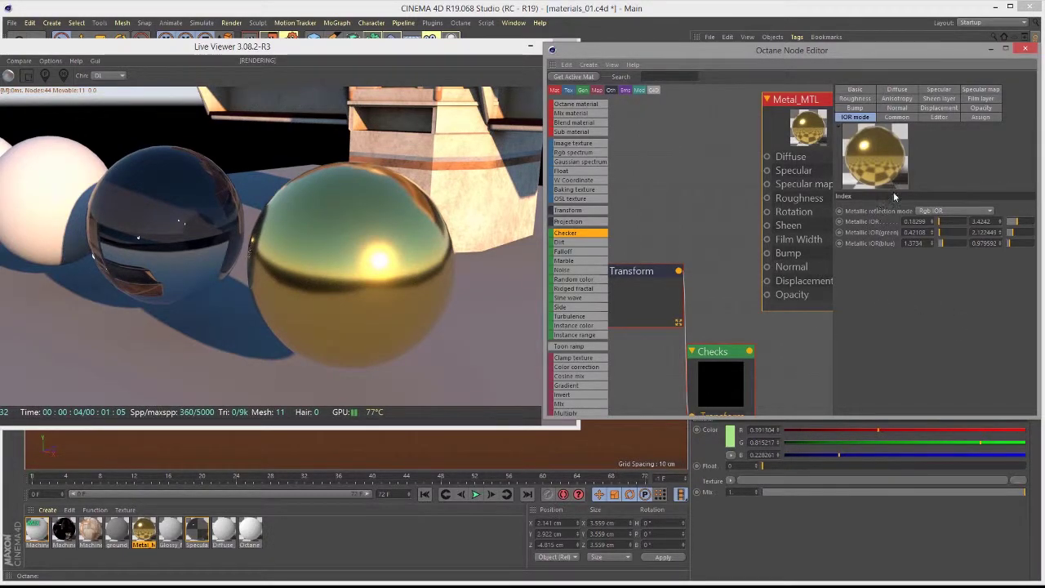
click(932, 210)
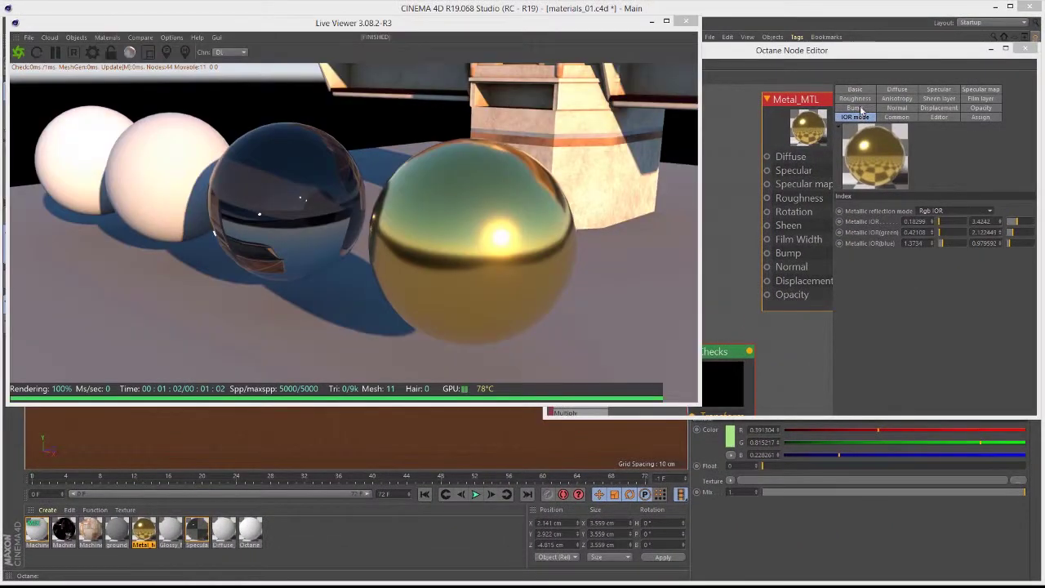
Raise Metal_MTL's roughness to about 0.125 and set its anisotropy to 0.277778, with the Live Viewer moved clear of the node editor.
click(849, 99)
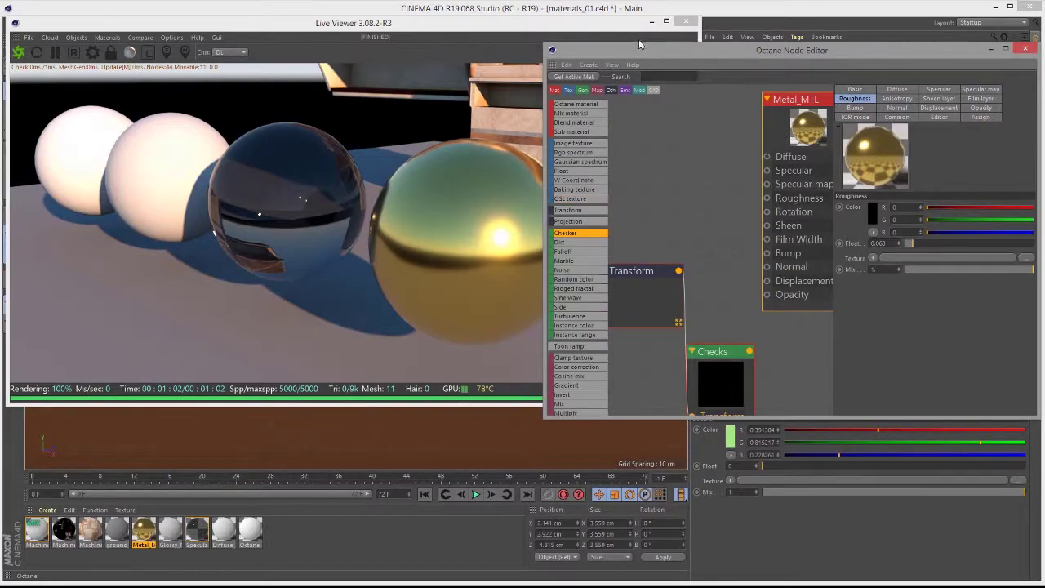
drag(596, 27, 424, 33)
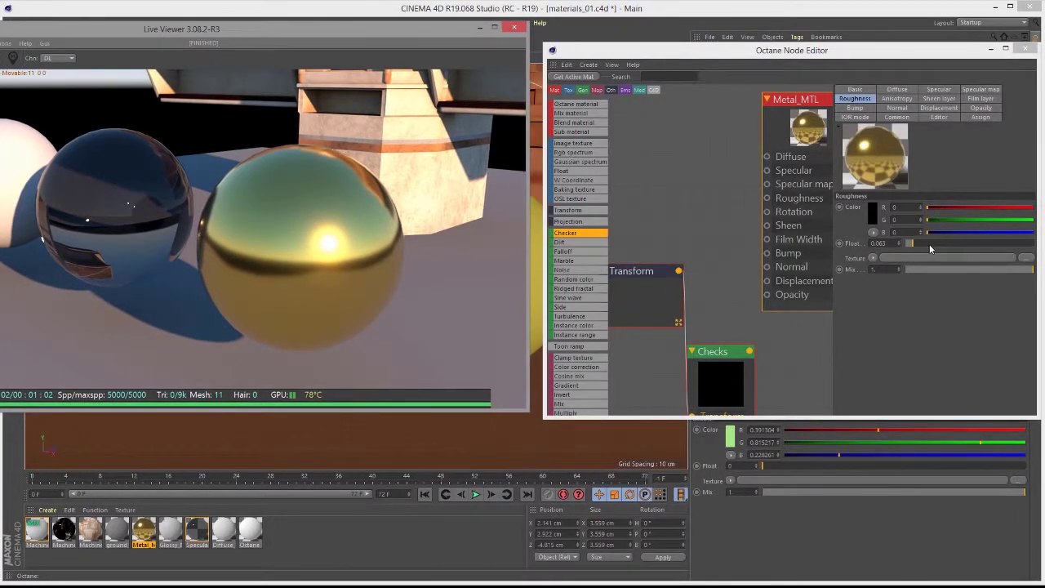
mouse_move(917, 240)
mouse_down()
mouse_move(959, 241)
mouse_move(908, 244)
mouse_move(926, 243)
mouse_up()
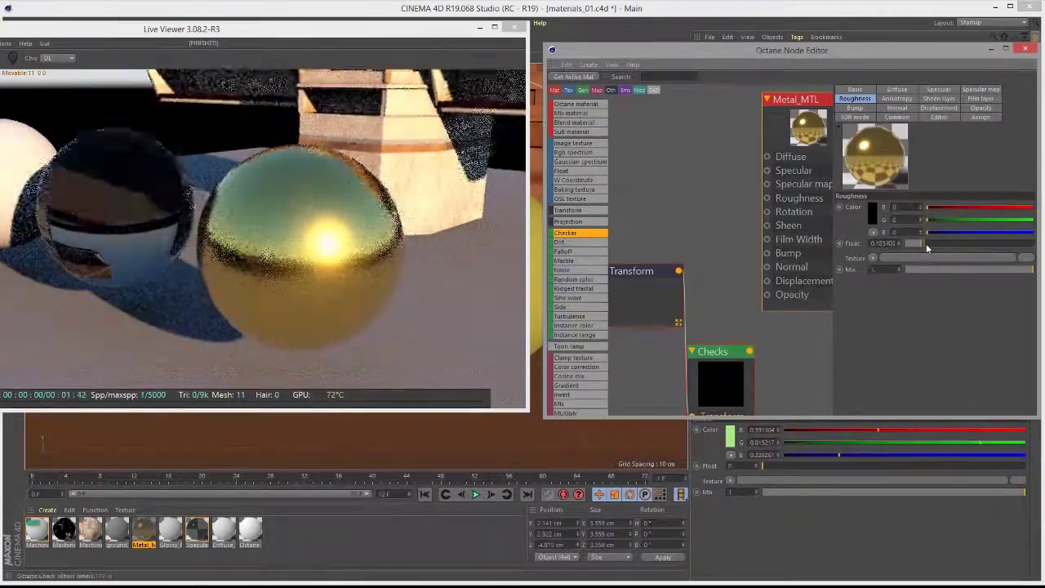
click(897, 98)
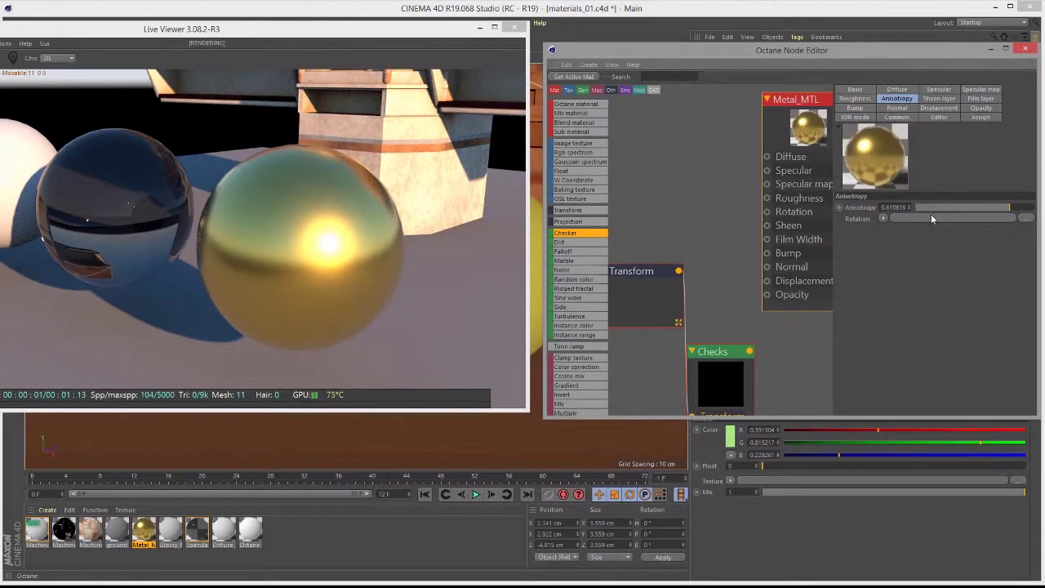
mouse_move(984, 209)
mouse_down()
mouse_move(945, 212)
mouse_move(990, 225)
mouse_up()
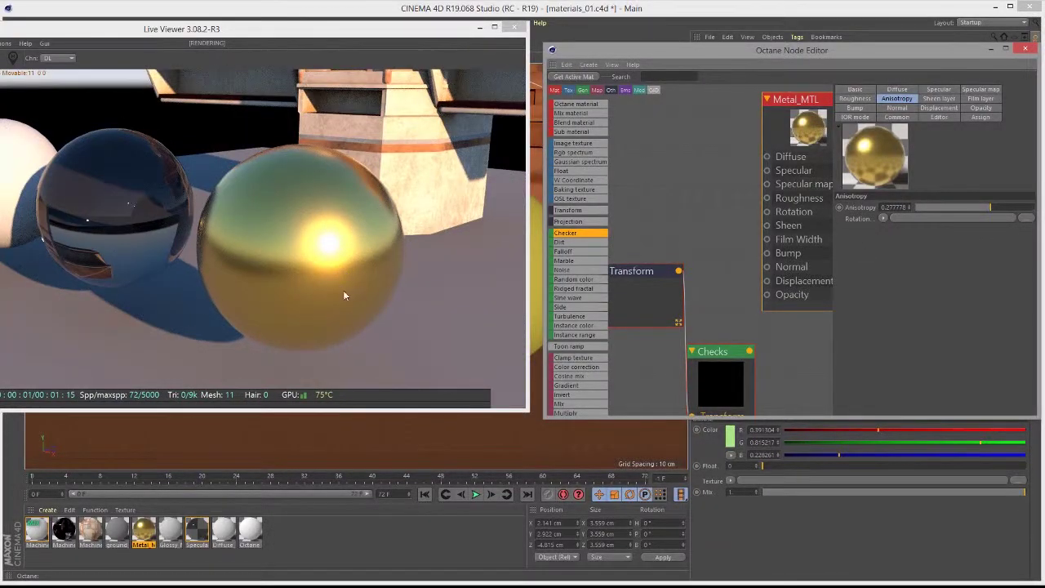
Try the Beckmann BRDF model on Metal_MTL, keep the material type Metallic, and settle on the GGX model.
click(854, 89)
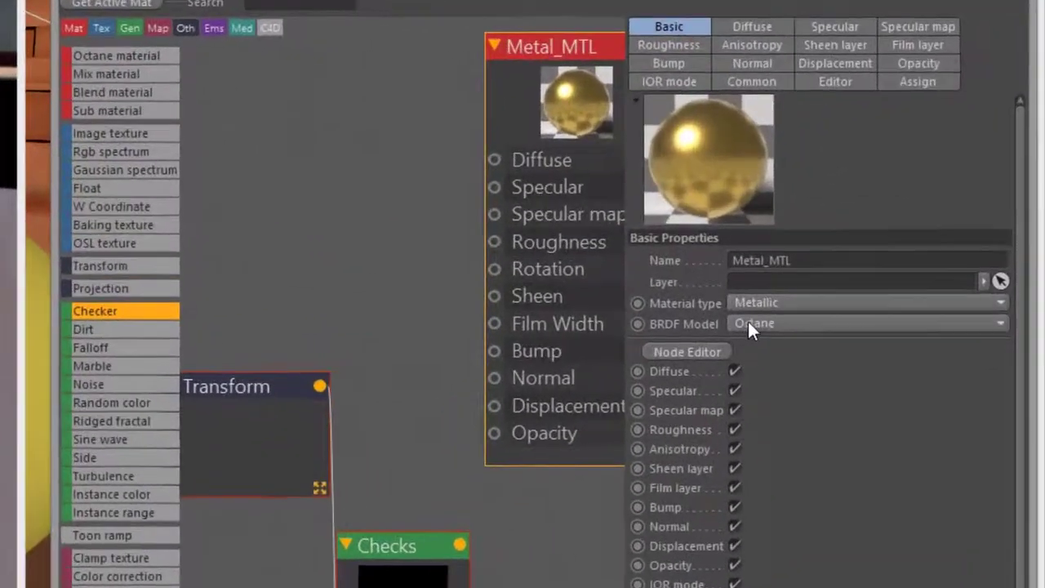
click(898, 237)
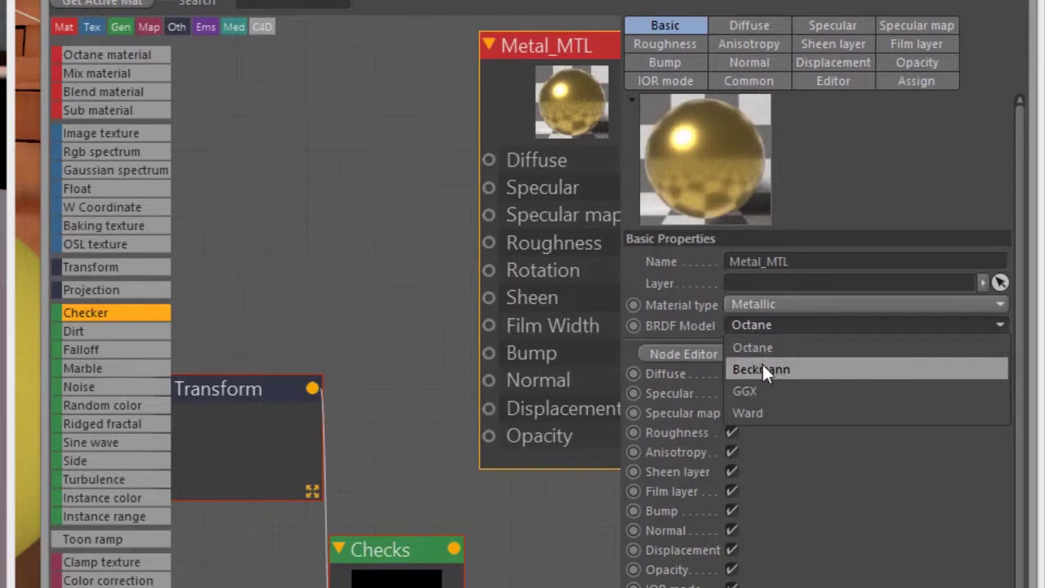
click(762, 368)
click(765, 310)
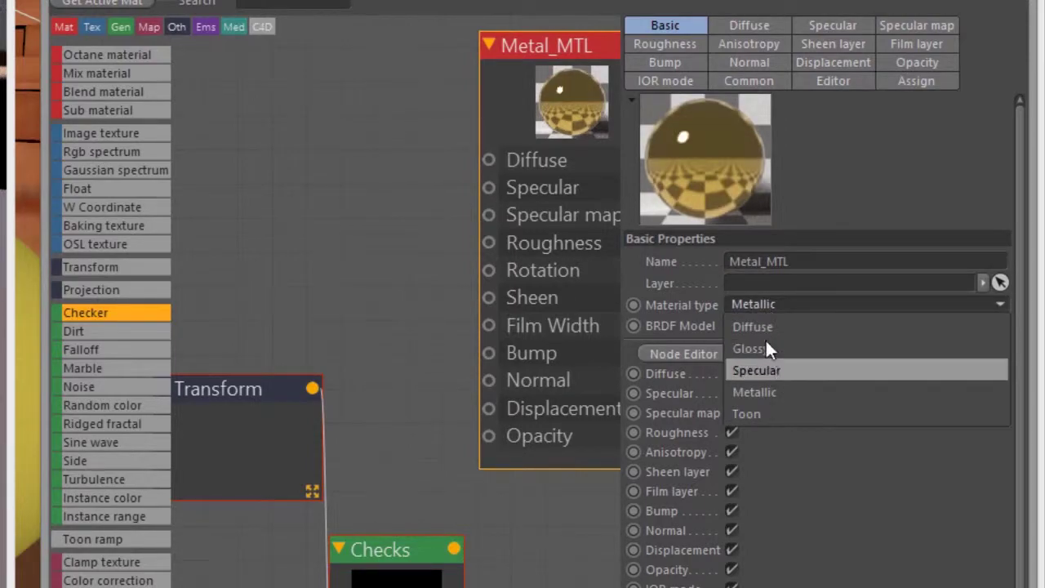
click(756, 300)
click(763, 325)
click(781, 391)
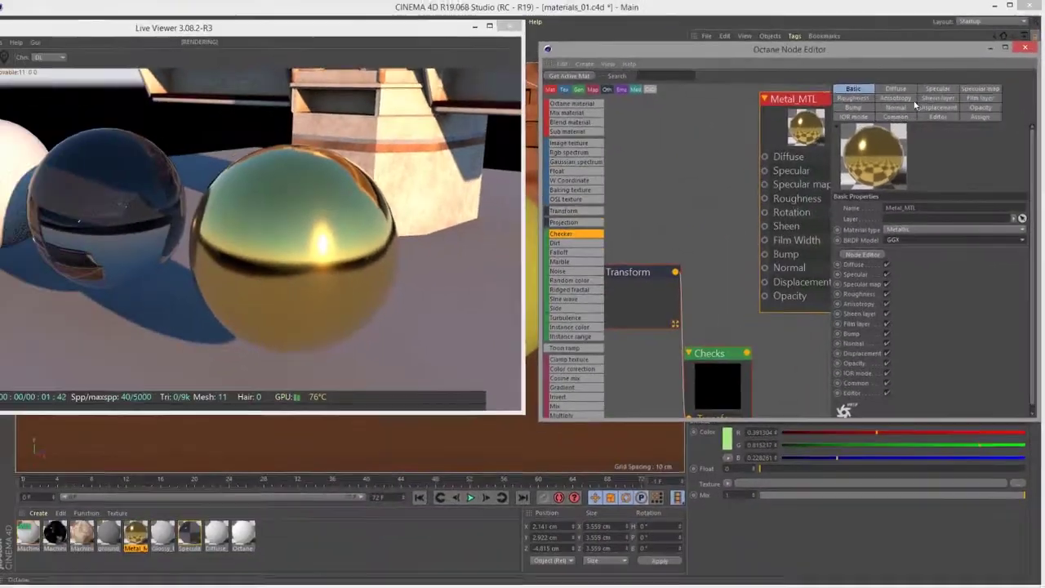
Try an anisotropy of 0.518519 on Metal_MTL with the GGX model.
click(895, 98)
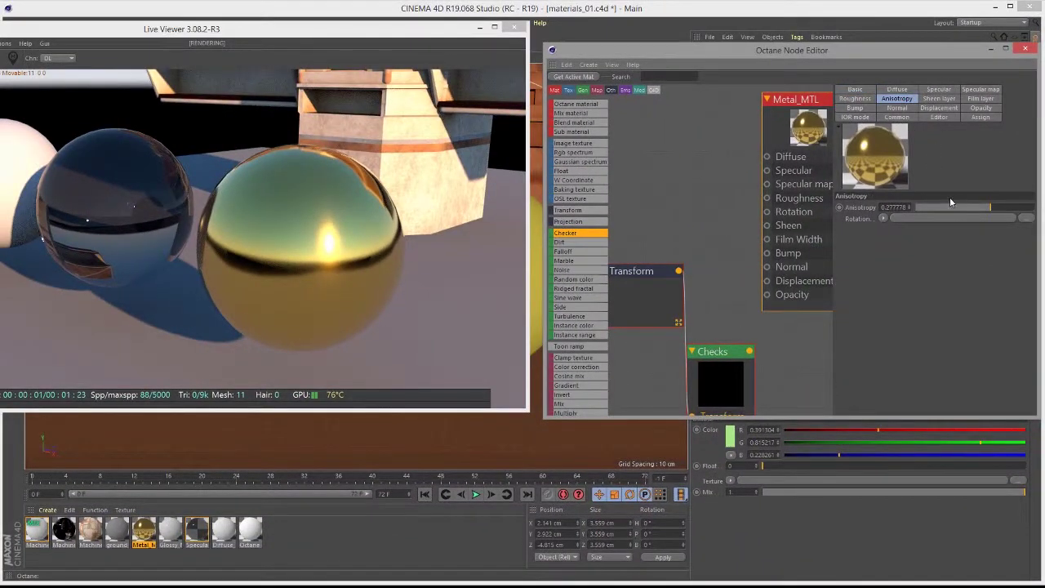
click(959, 207)
drag(958, 206, 1004, 225)
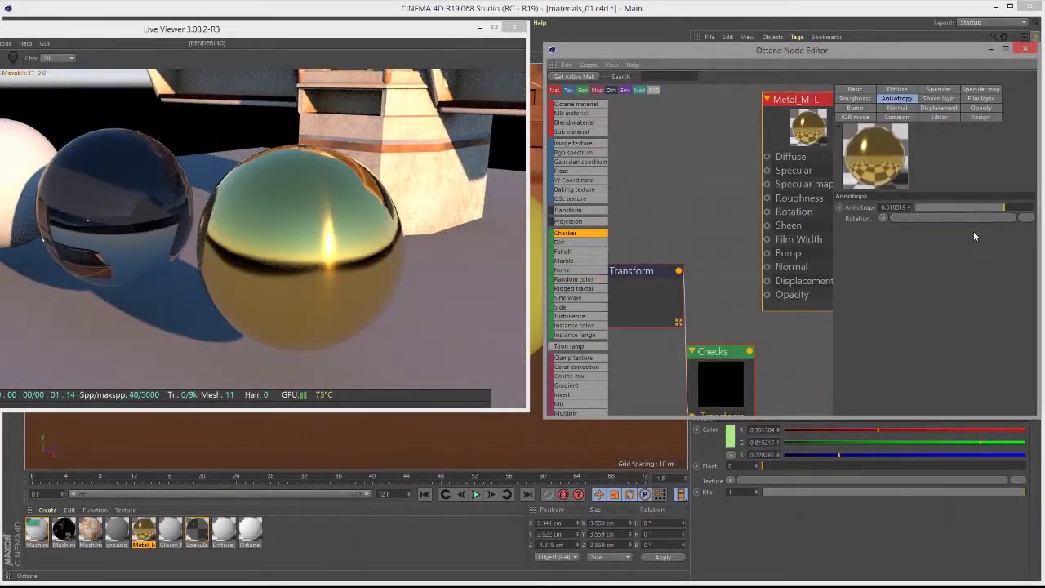
Add a Float texture node, connect it to Metal_MTL's Rotation input, and set its value to 0.46371.
scroll(649, 227, down, 2)
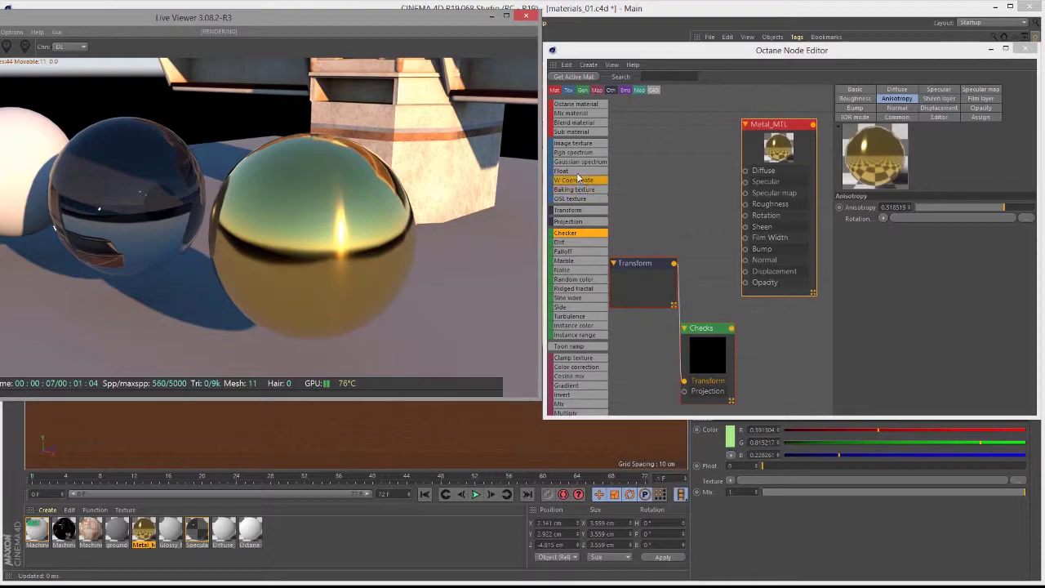
drag(571, 170, 744, 215)
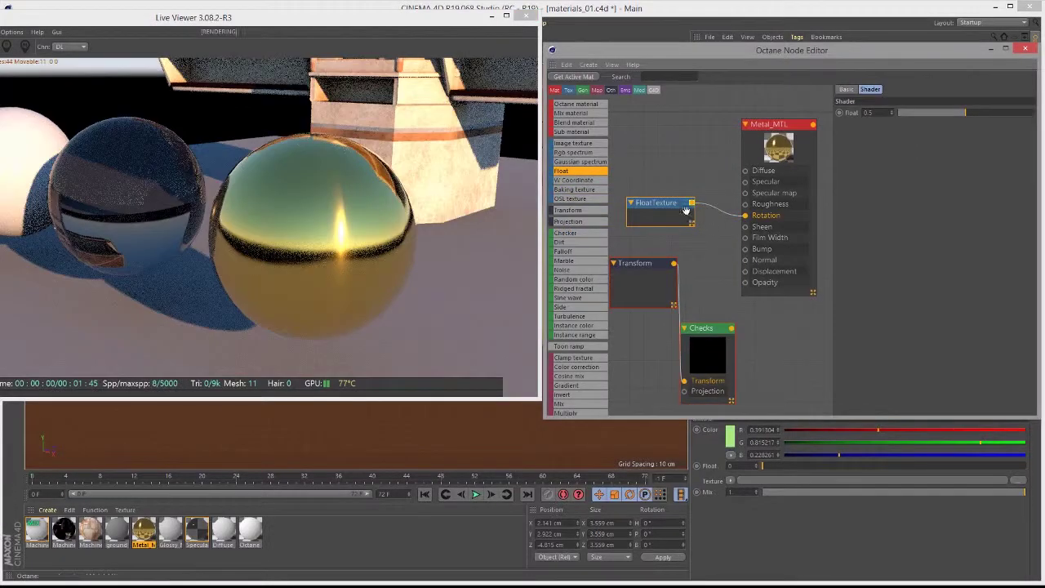
drag(939, 113, 960, 132)
Set Metal_MTL's anisotropy to about -0.435 and move the Float texture node slightly higher in the graph.
click(794, 129)
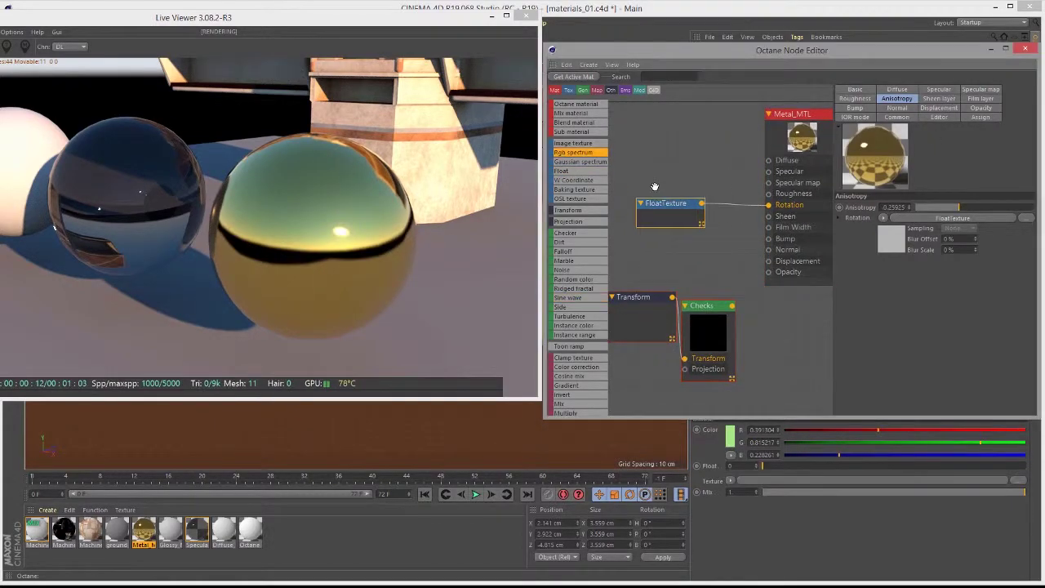
click(659, 187)
click(788, 114)
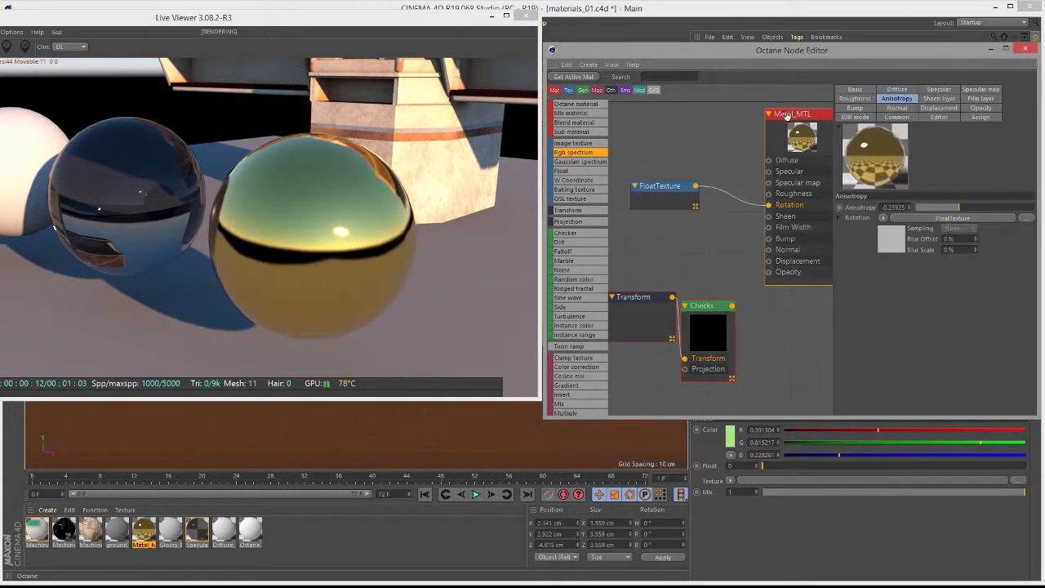
mouse_move(956, 211)
mouse_down()
mouse_move(933, 207)
mouse_move(969, 208)
mouse_move(951, 213)
mouse_up()
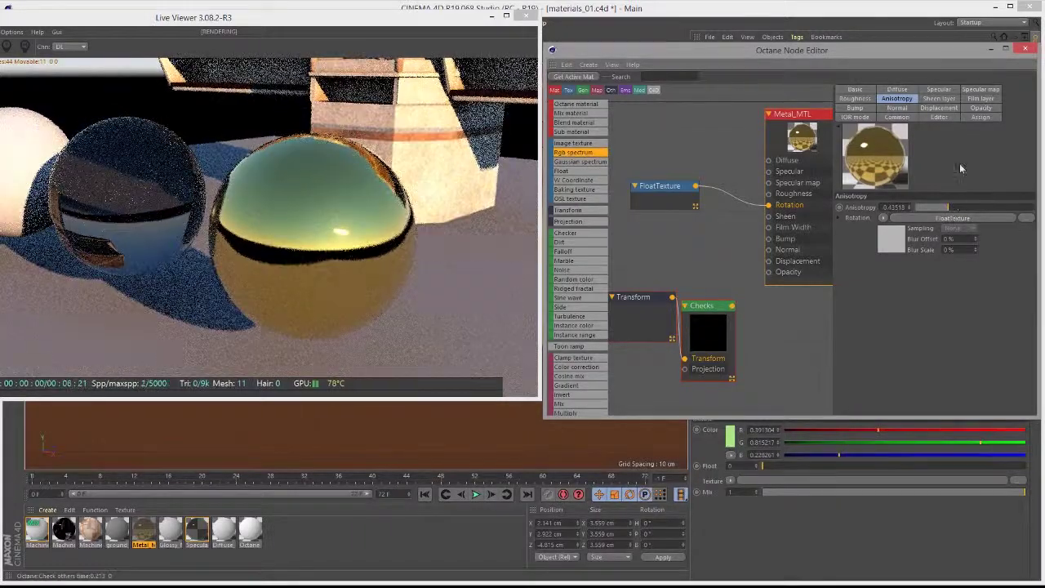
Connect a new orange RGB spectrum (R 0.985294, G 0.107843, B 0) to Metal_MTL's Sheen input and set the sheen roughness to 0.214286.
click(939, 98)
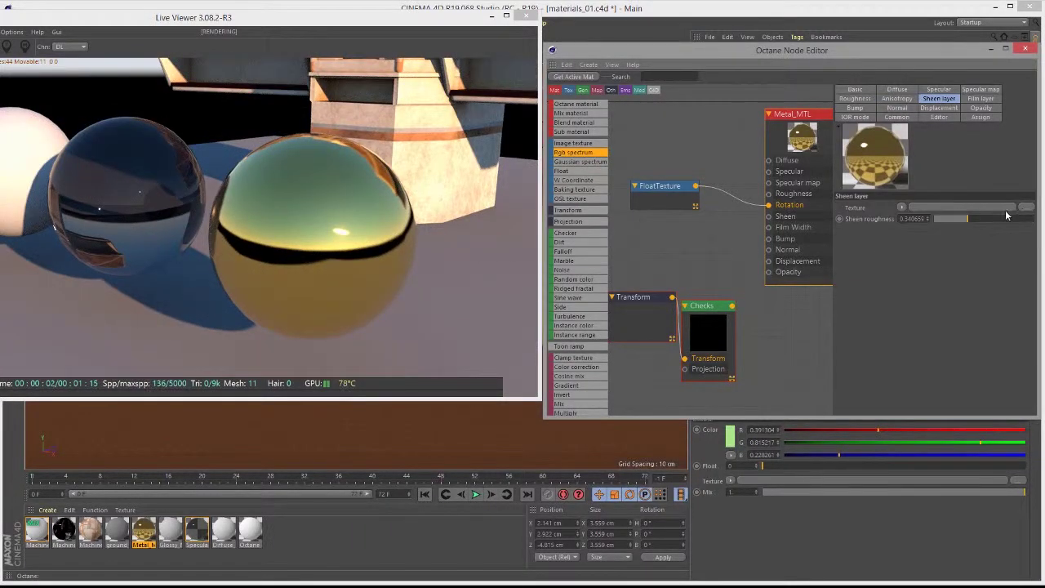
mouse_move(964, 220)
mouse_down()
mouse_move(996, 216)
mouse_move(960, 219)
mouse_up()
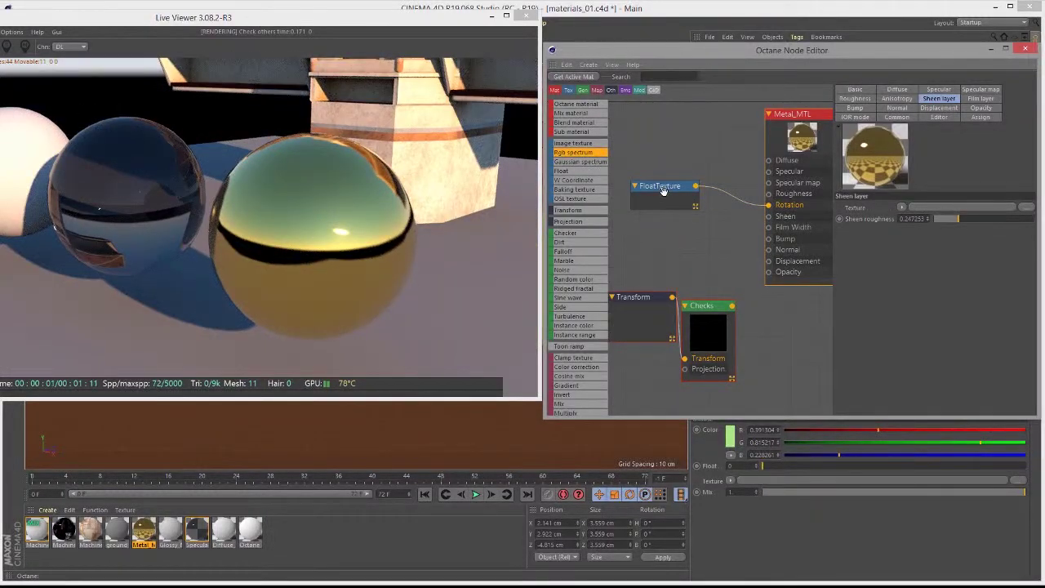
drag(662, 186, 659, 258)
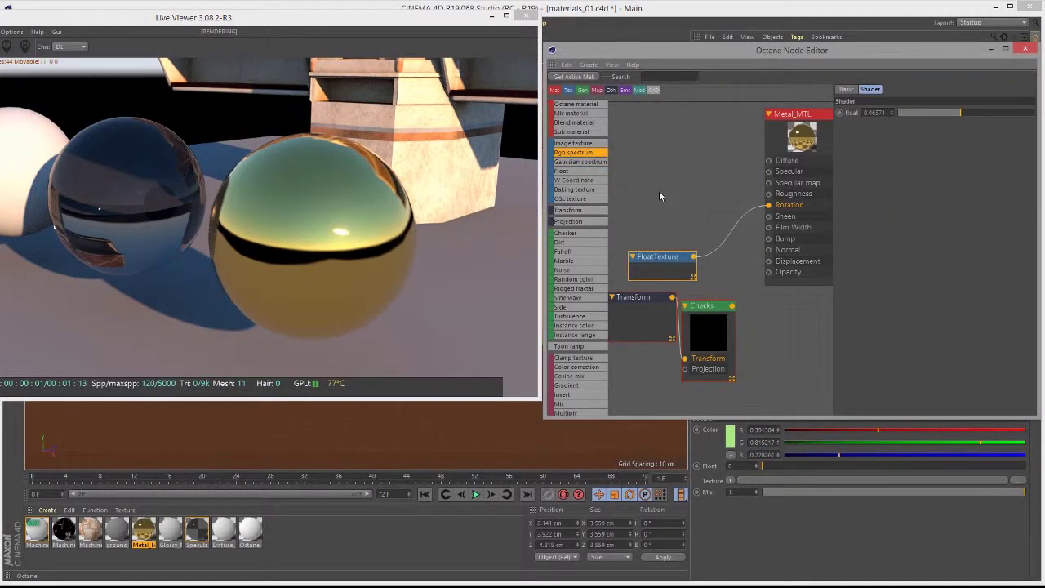
drag(660, 194, 778, 216)
drag(677, 206, 672, 216)
drag(1021, 113, 921, 143)
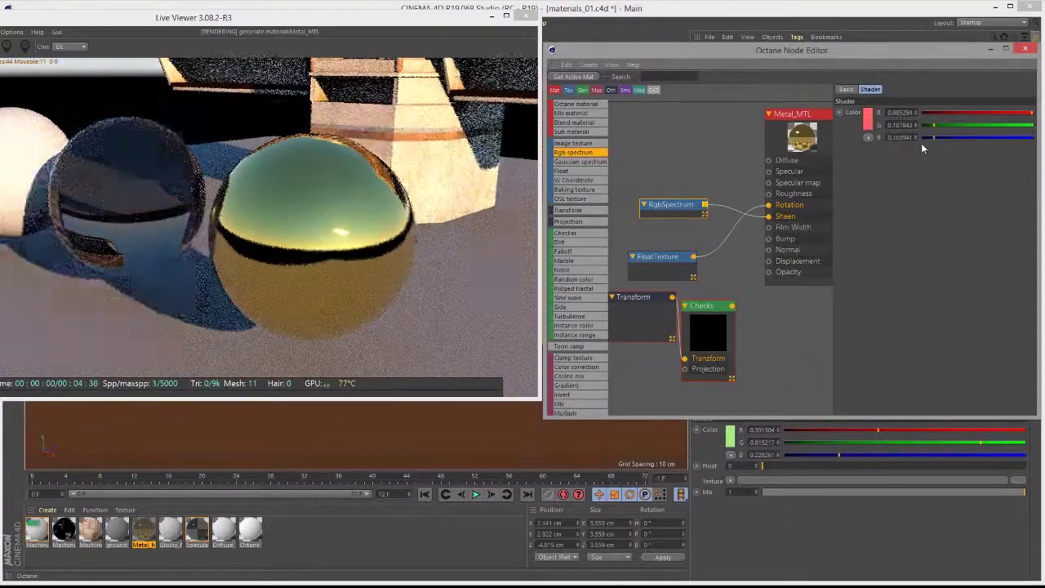
click(789, 116)
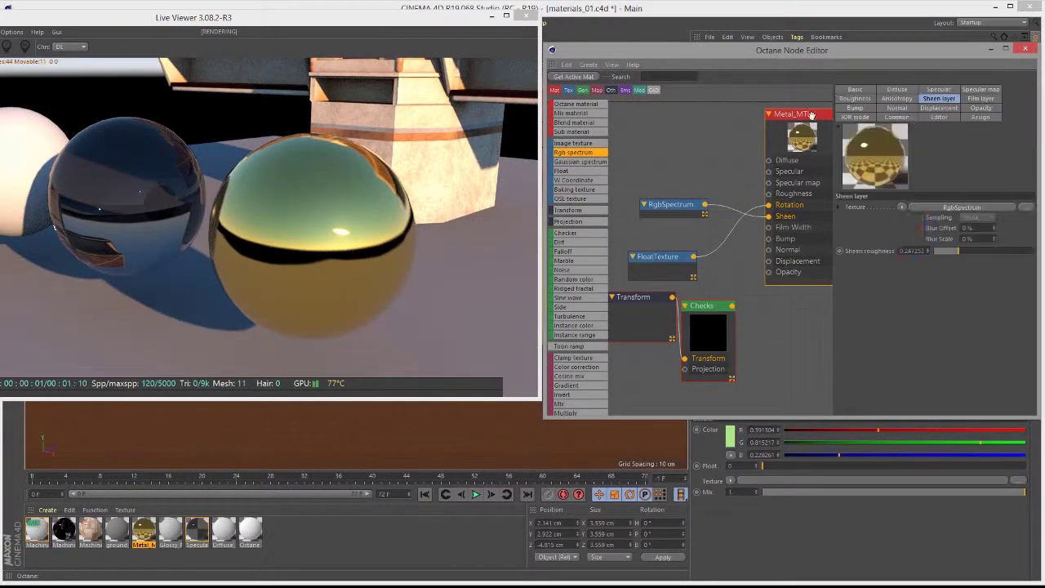
drag(970, 252, 948, 254)
Rearrange the Float texture, RGB spectrum and Transform nodes, and connect the Checks texture to Metal_MTL's Specular map.
drag(653, 257, 655, 238)
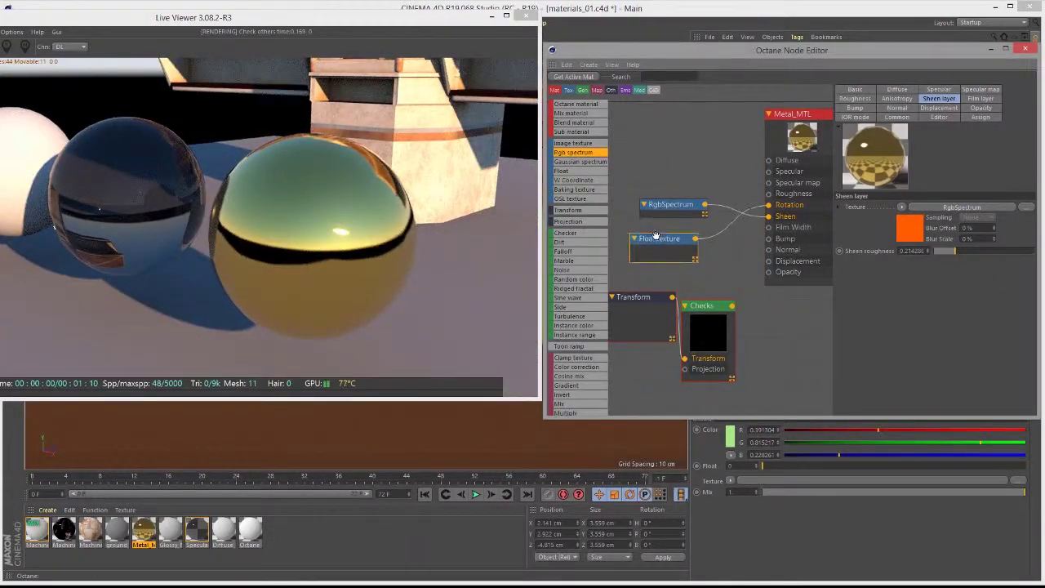
drag(676, 203, 637, 162)
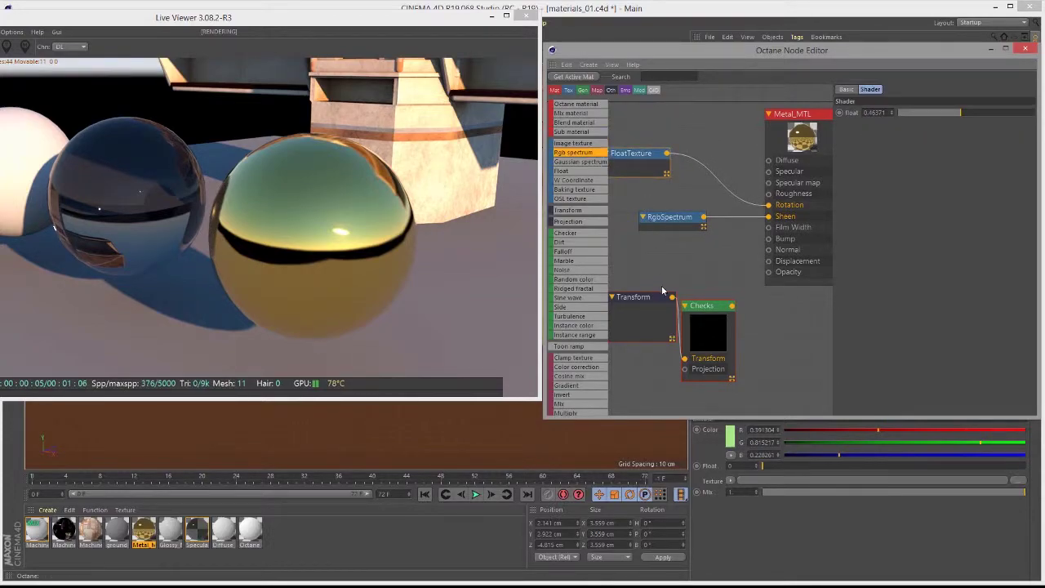
drag(661, 296, 643, 277)
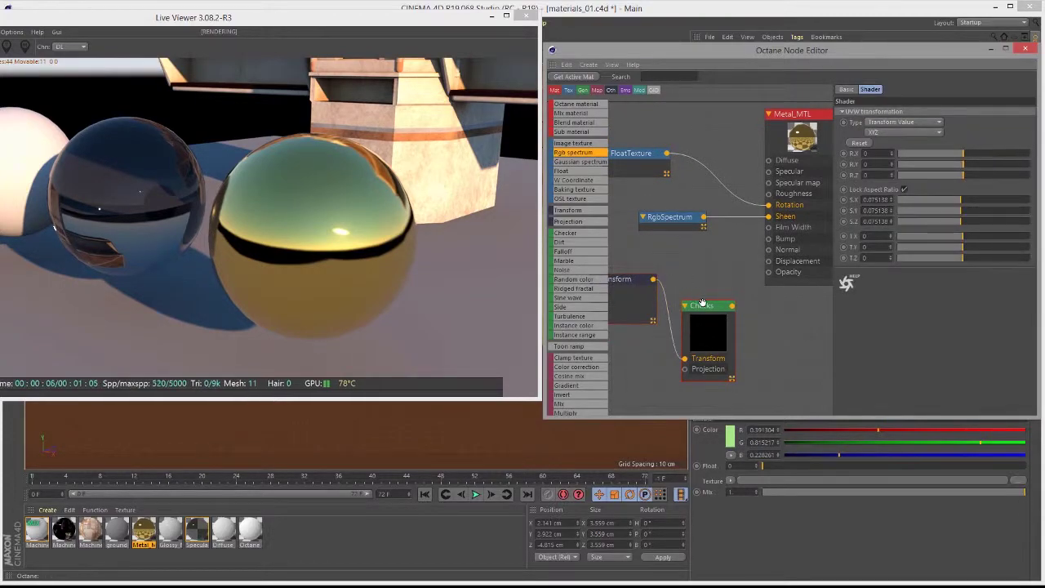
drag(733, 314, 769, 183)
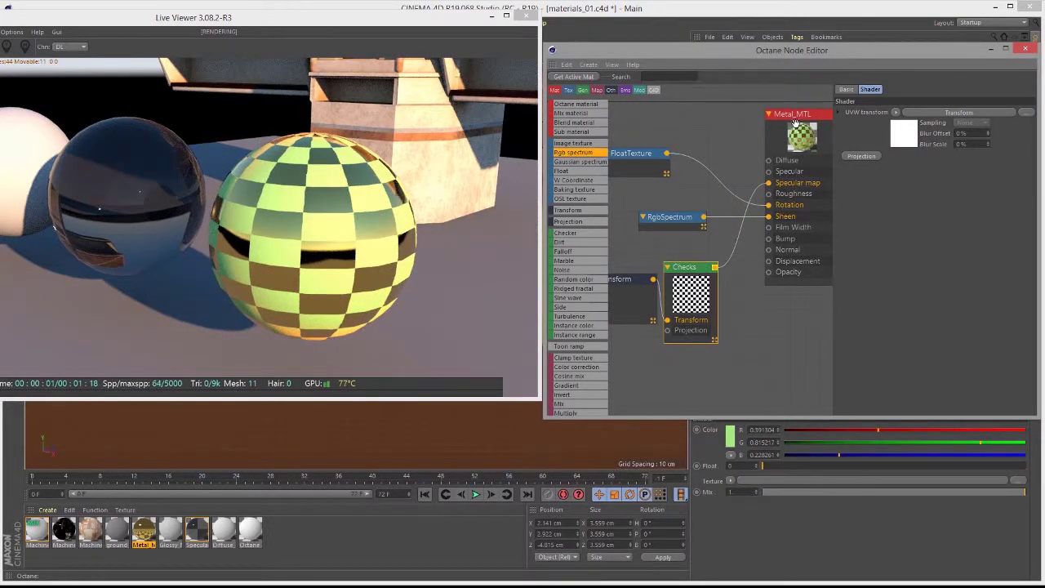
Change the RGB spectrum feeding the Sheen input to pure blue, with R 0, G 0 and B 1.
click(800, 130)
click(661, 218)
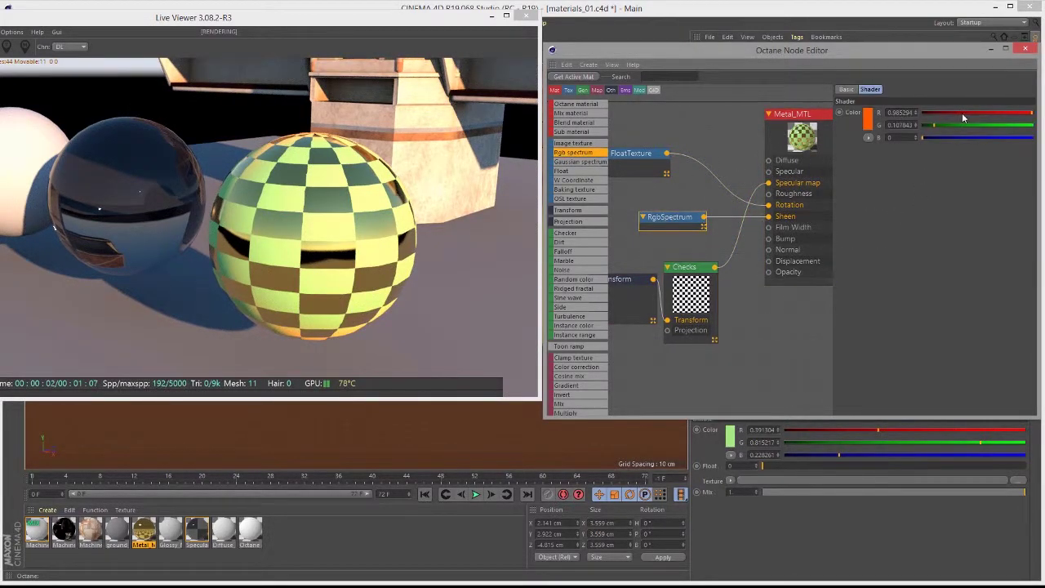
drag(963, 113, 1007, 130)
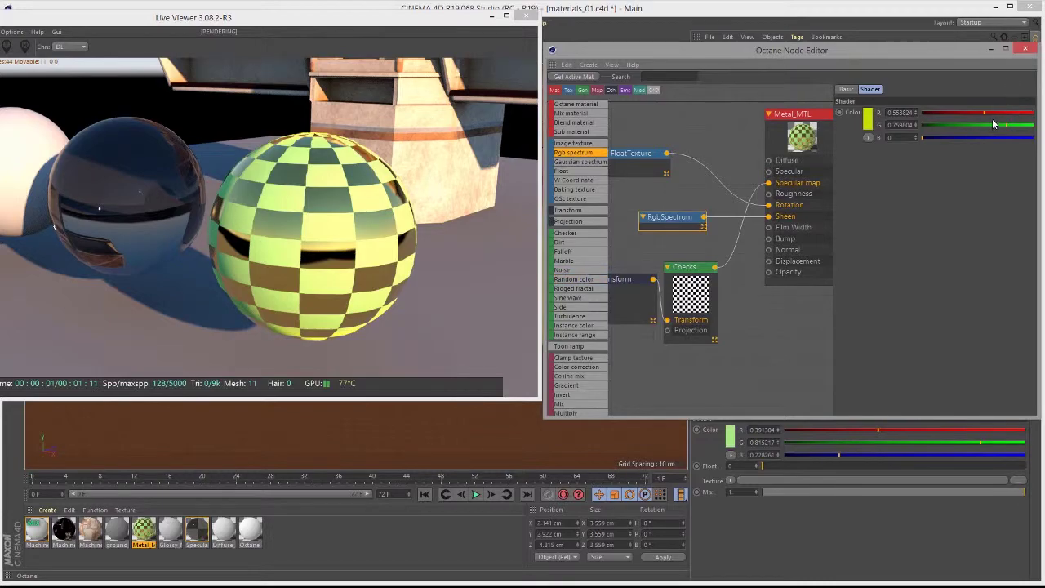
drag(971, 138, 1036, 139)
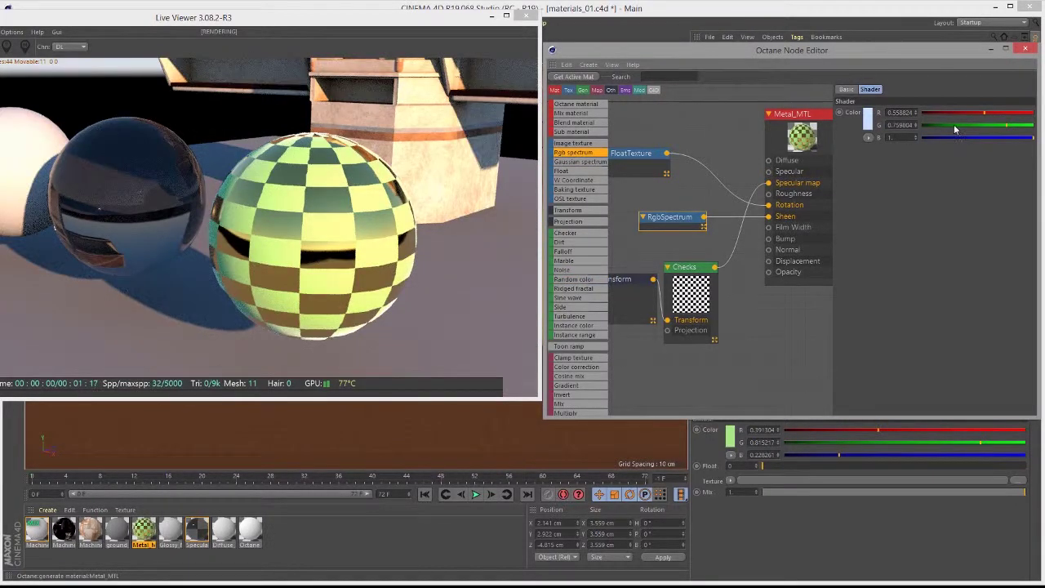
drag(952, 126, 912, 112)
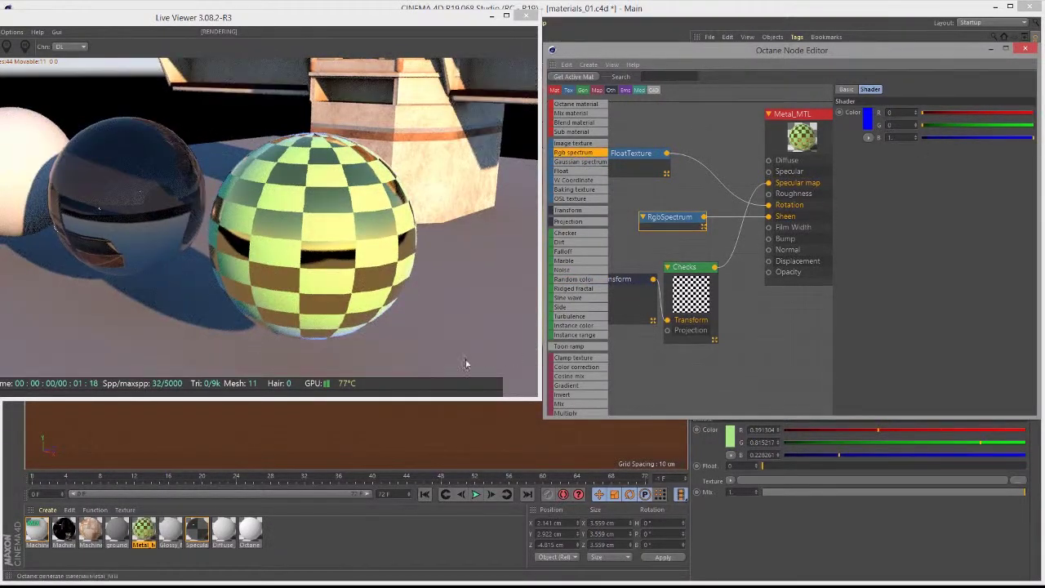
Increase Metal_MTL's sheen roughness well above its orange-sheen setting and fine-tune it against the render.
click(801, 112)
drag(951, 249, 1015, 266)
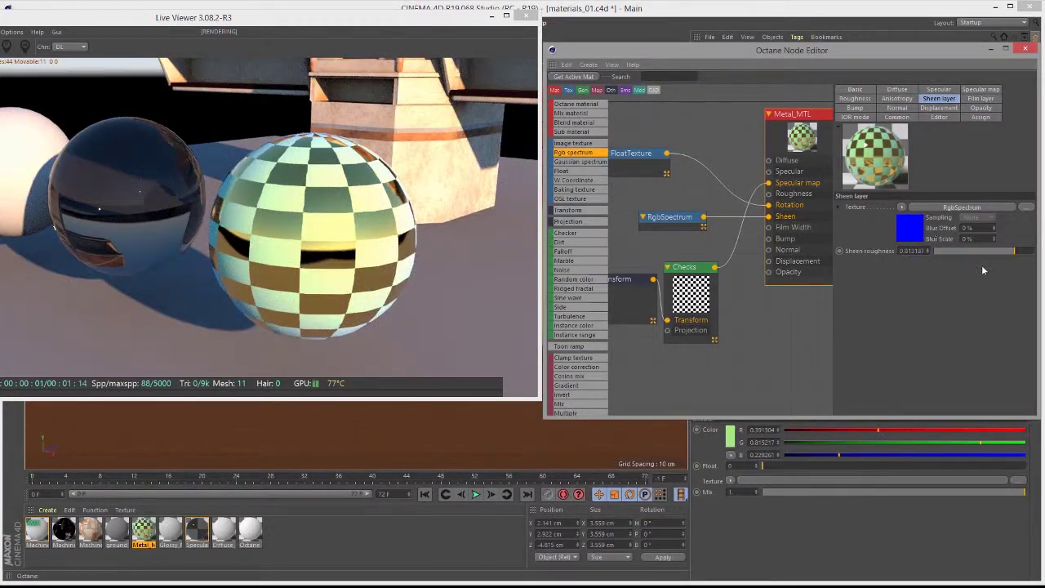
mouse_move(994, 255)
mouse_down()
mouse_move(952, 259)
mouse_move(997, 253)
mouse_up()
Disconnect the Checks texture from Metal_MTL's Specular map and the RGB spectrum from its Sheen input.
click(740, 235)
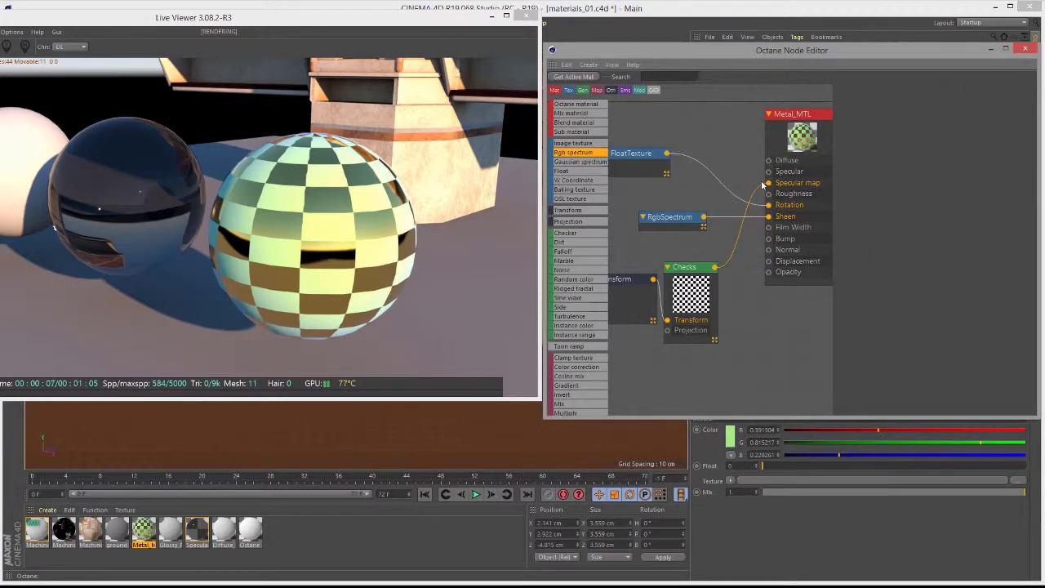
drag(769, 184, 739, 167)
drag(770, 218, 782, 139)
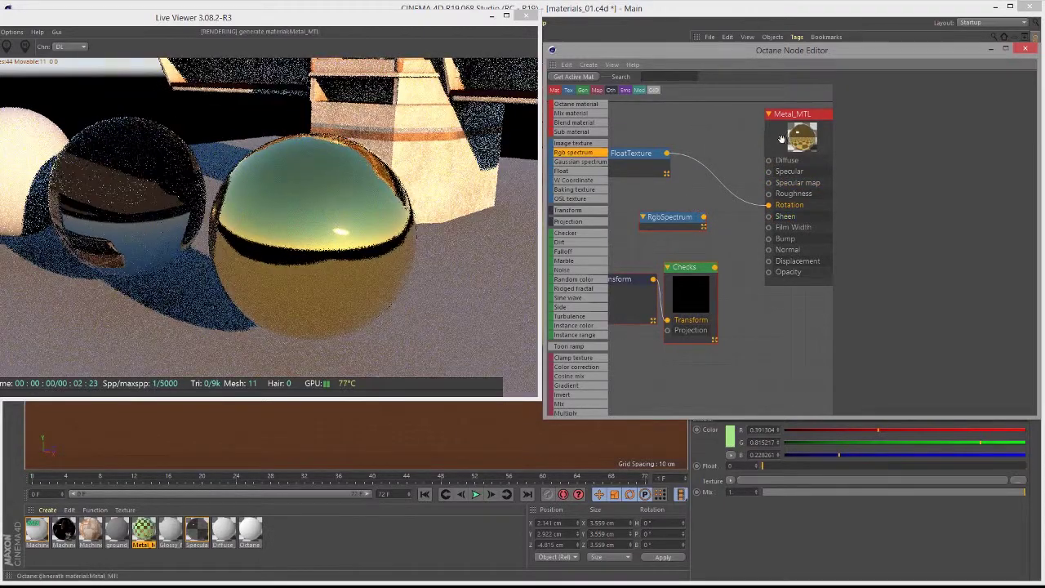
Try a film layer colour of R 0.201058 and G 0.21164 on Metal_MTL, and set the Film IOR to 2.9869.
click(781, 139)
click(982, 99)
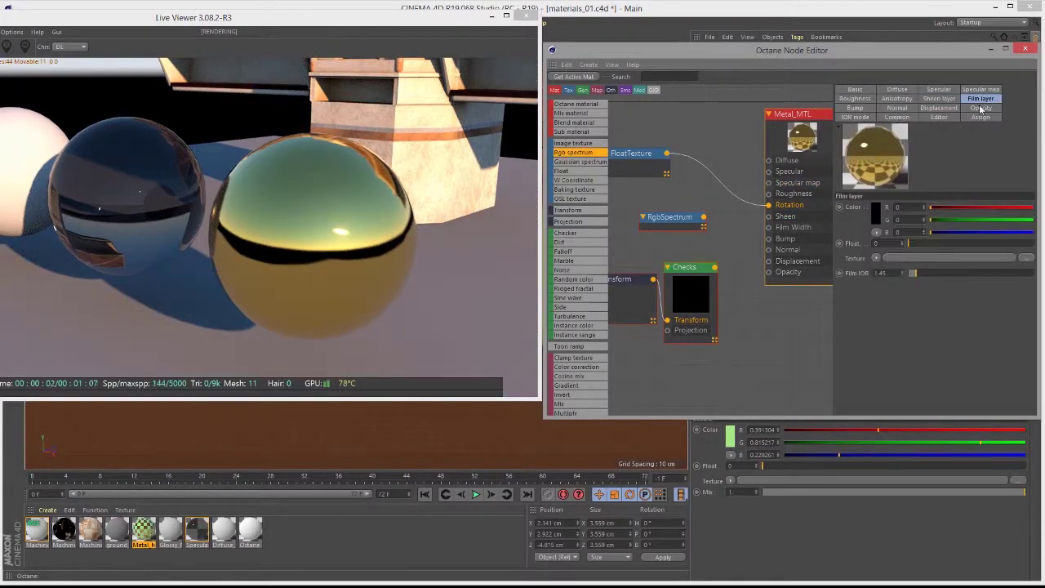
mouse_move(947, 210)
mouse_down()
mouse_move(979, 205)
mouse_move(969, 206)
mouse_move(1013, 220)
mouse_move(1001, 210)
mouse_move(1011, 217)
mouse_move(943, 220)
mouse_move(964, 207)
mouse_move(953, 209)
mouse_up()
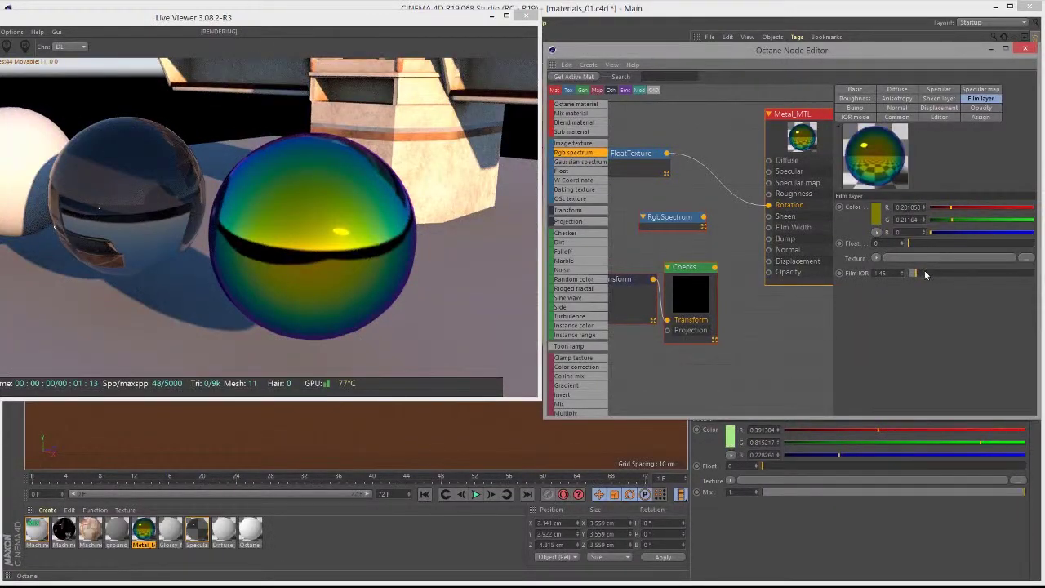
mouse_move(925, 274)
mouse_down()
mouse_move(986, 278)
mouse_move(943, 282)
mouse_up()
Set the film layer colour's red and green to 0, and bring up Metal_MTL's Common settings.
drag(949, 209, 911, 214)
drag(951, 221, 913, 236)
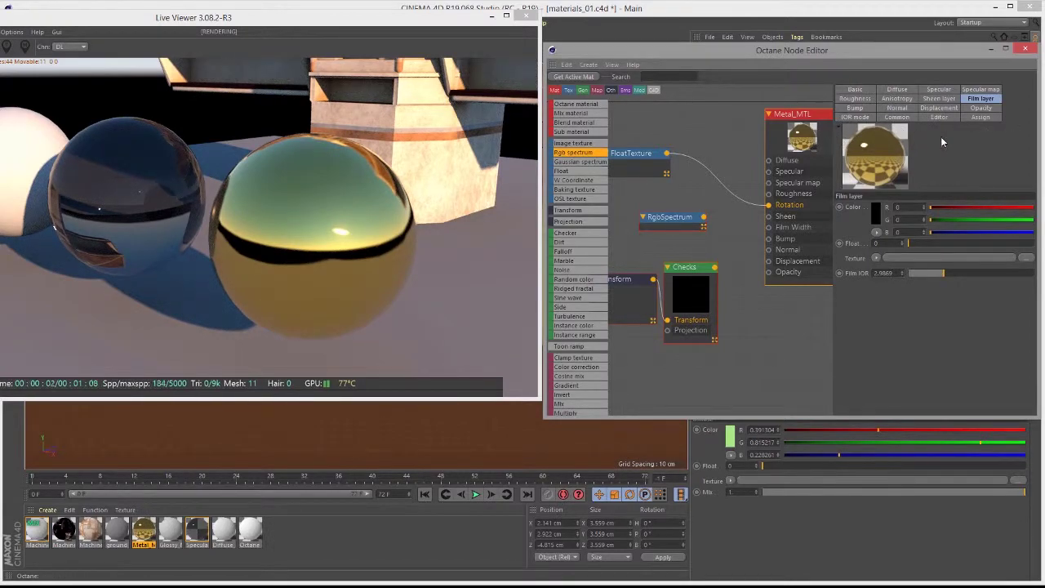
click(897, 118)
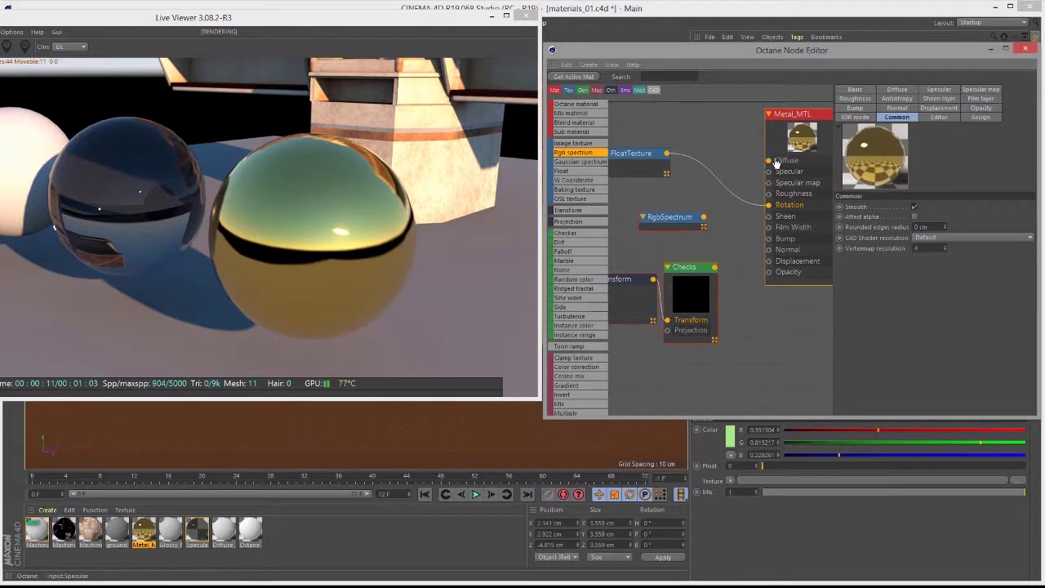
drag(788, 117, 771, 121)
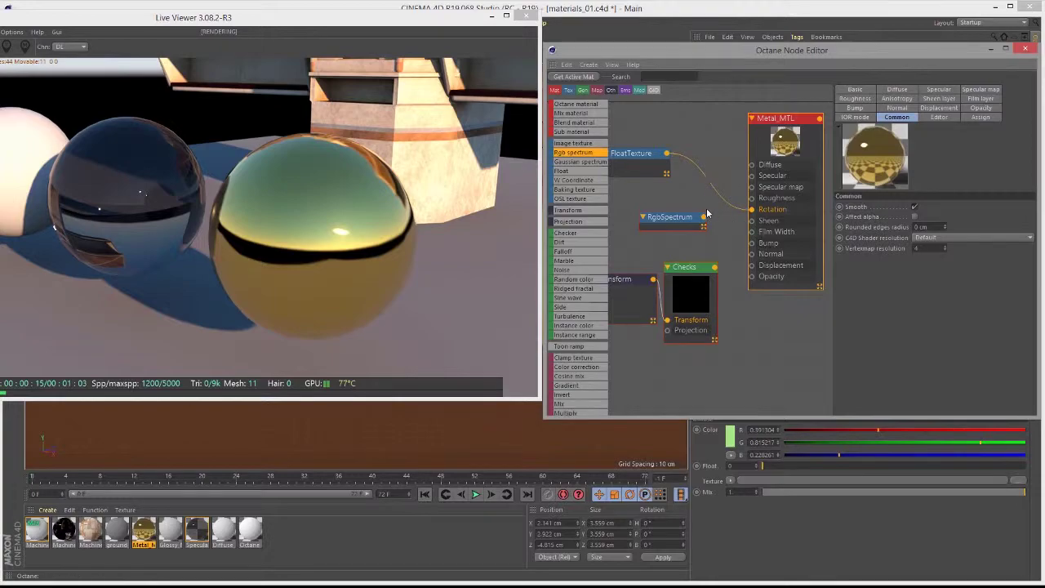